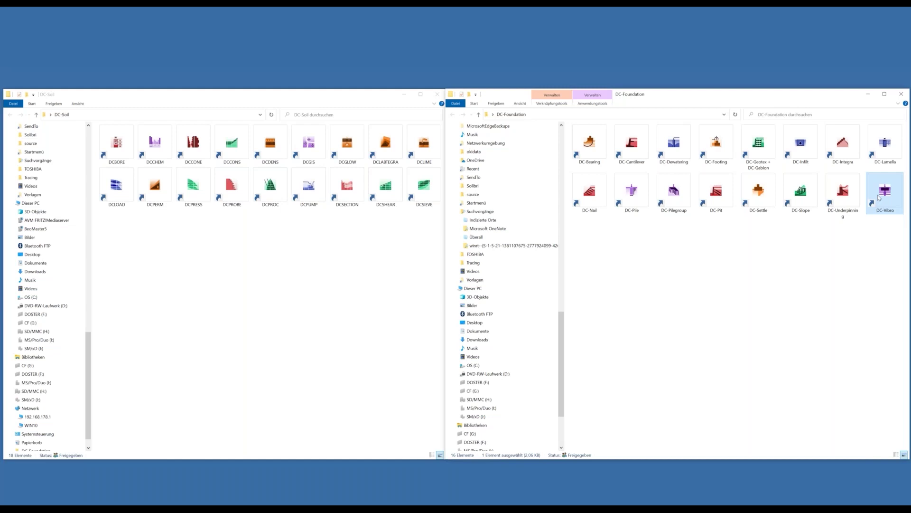
Start DC-Vibro and create a new, empty project
{"action": "double_click", "coordinate": [879, 198]}
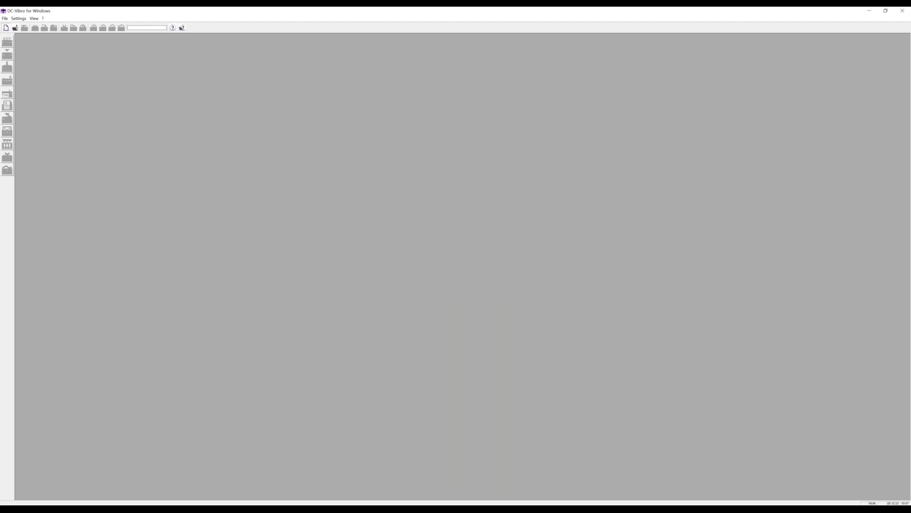
{"action": "left_click", "coordinate": [7, 28]}
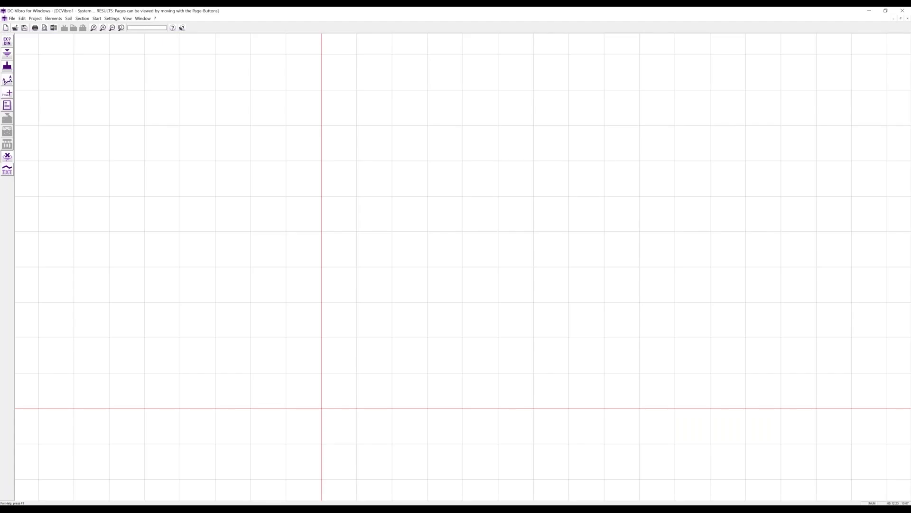
Set the project's analysis standard to Eurocode 7 with the German national standard DIN EN 1997-1
{"action": "left_click", "coordinate": [11, 44]}
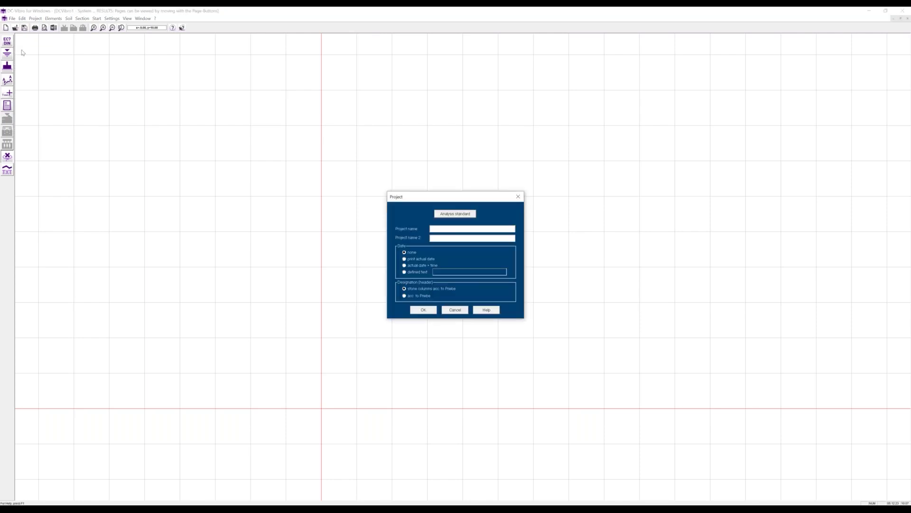
{"action": "left_click", "coordinate": [442, 215]}
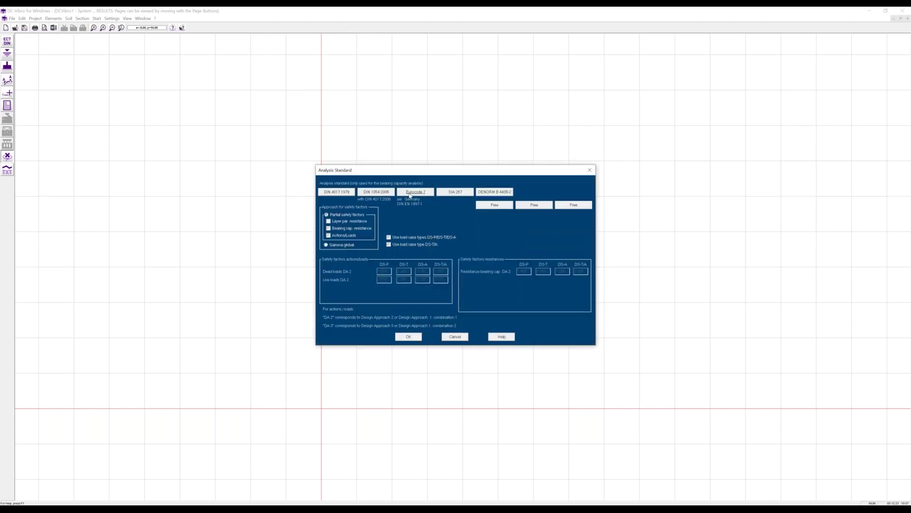
{"action": "left_click", "coordinate": [410, 194]}
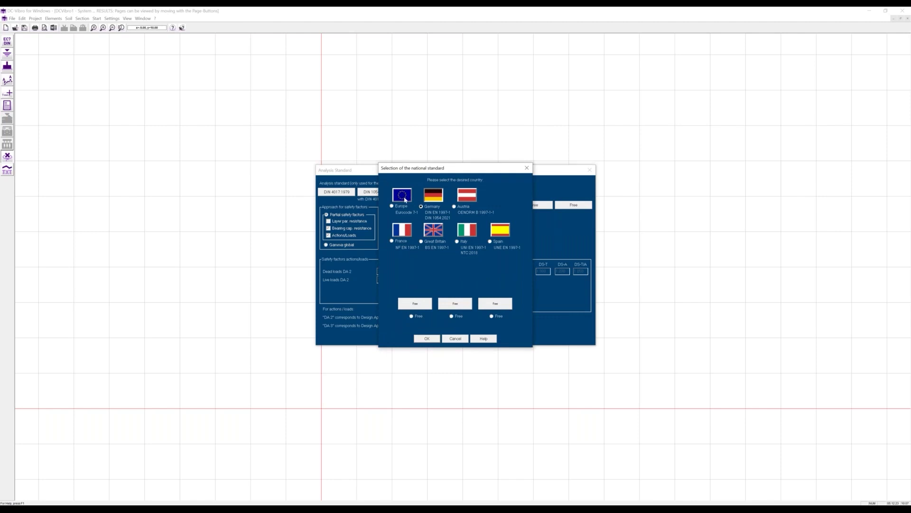
{"action": "double_click", "coordinate": [432, 205]}
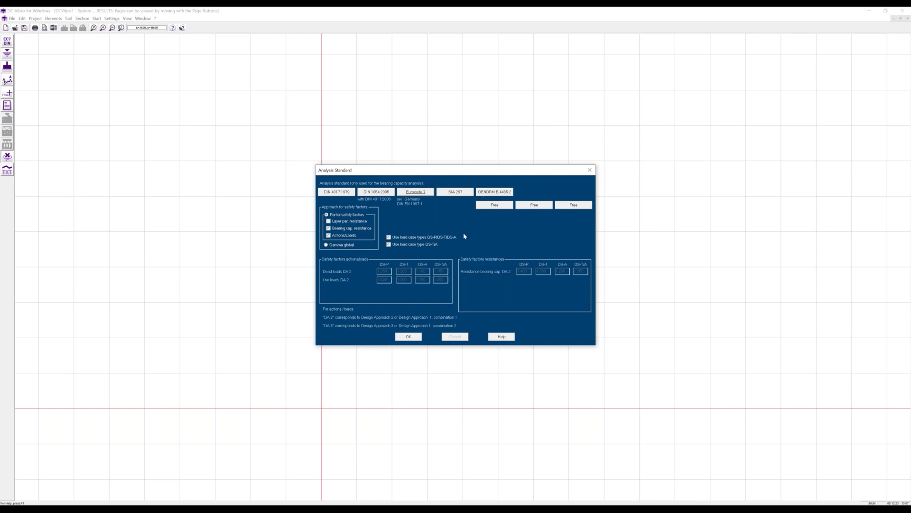
{"action": "left_click", "coordinate": [413, 336]}
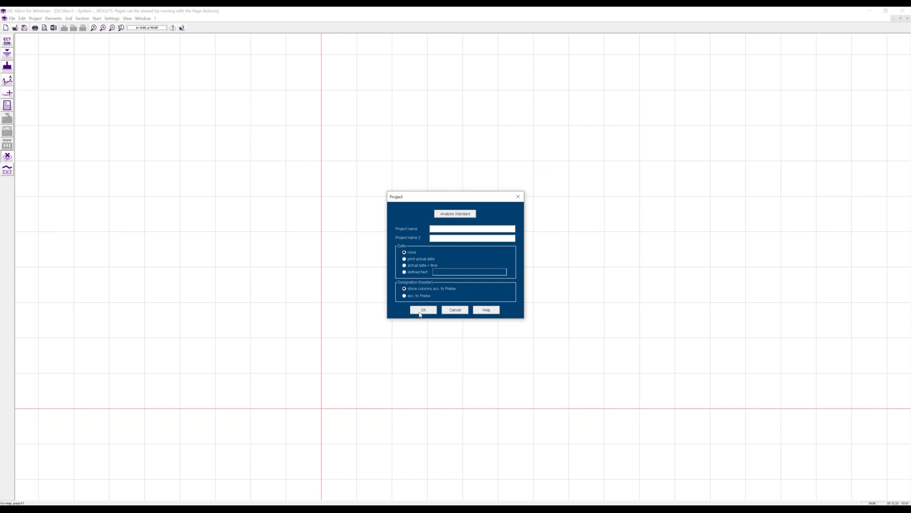
{"action": "left_click", "coordinate": [422, 310]}
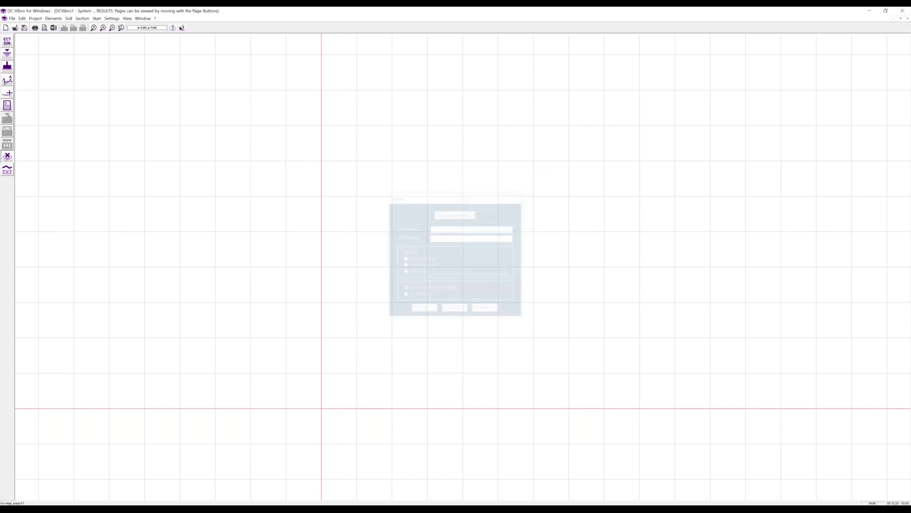
In the subsoil settings, give the column material a friction angle of 45° and an oedometric modulus of 120 MN/m²
{"action": "left_click", "coordinate": [8, 53]}
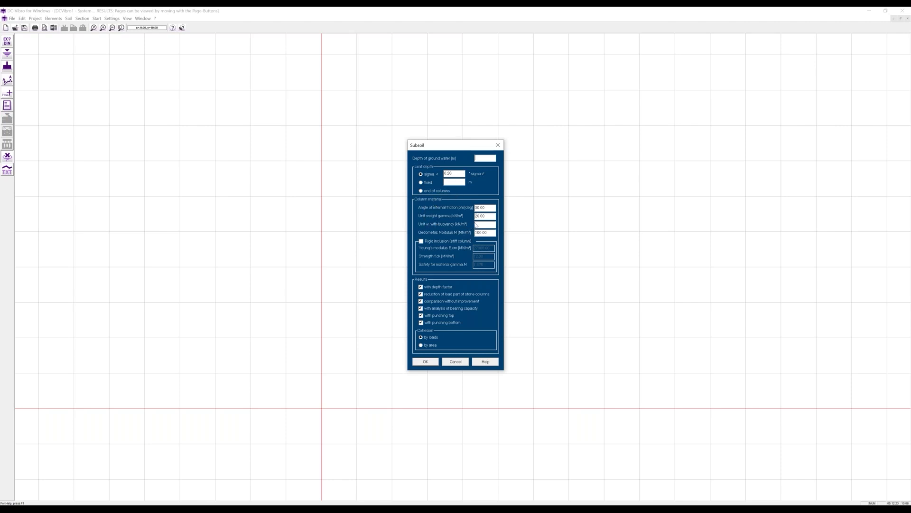
{"action": "left_click_drag", "start_coordinate": [487, 208], "coordinate": [467, 210]}
{"action": "type", "text": "45"}
{"action": "left_click_drag", "start_coordinate": [488, 233], "coordinate": [477, 232]}
{"action": "type", "text": "120"}
{"action": "left_click", "coordinate": [425, 361]}
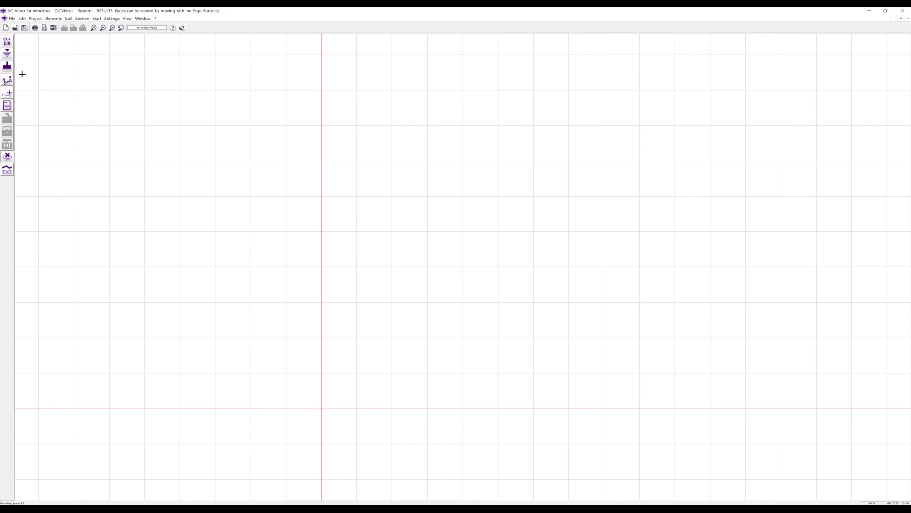
Draw a 6 m by 6 m footing starting at the coordinate origin
{"action": "left_click", "coordinate": [7, 67]}
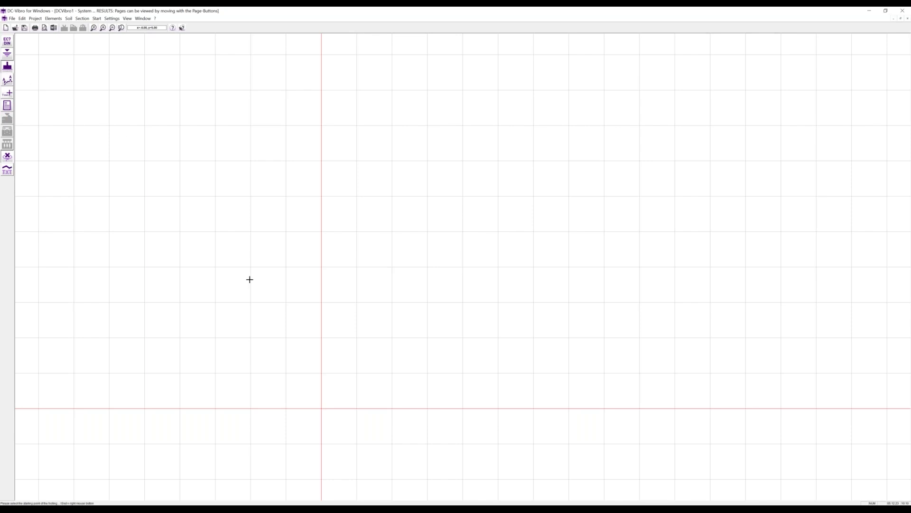
{"action": "left_click", "coordinate": [322, 407]}
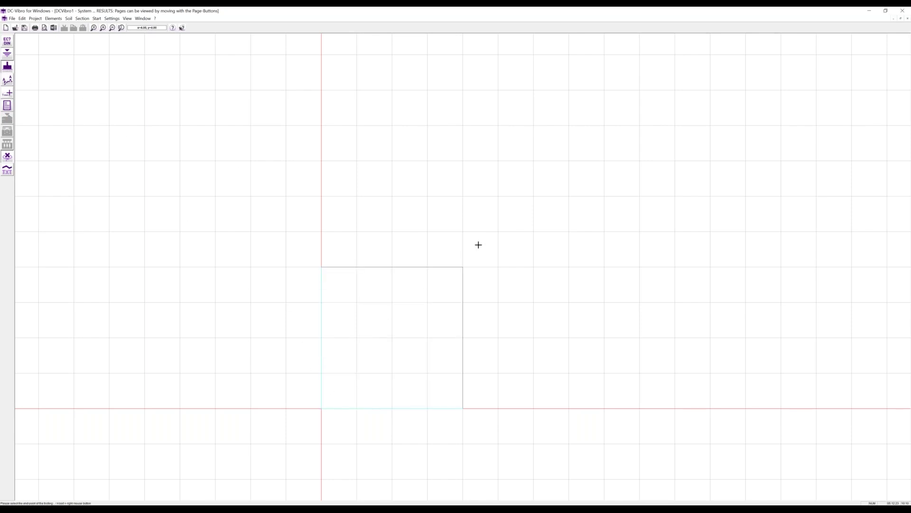
{"action": "left_click", "coordinate": [524, 204]}
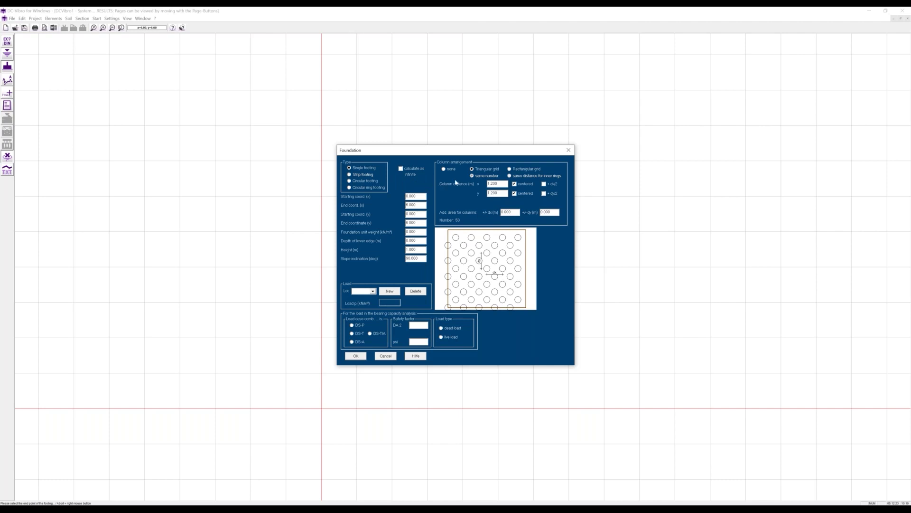
Arrange the footing's columns in a rectangular grid with 1.5 m spacing in x and y, with centering off in both directions
{"action": "left_click", "coordinate": [512, 171]}
{"action": "left_click_drag", "start_coordinate": [504, 184], "coordinate": [486, 184]}
{"action": "type", "text": "1.5"}
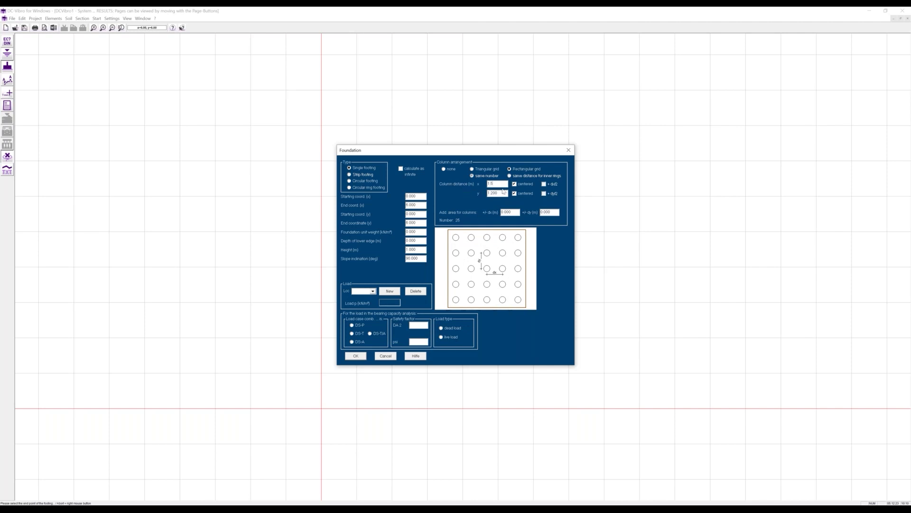
{"action": "left_click", "coordinate": [514, 184]}
{"action": "left_click_drag", "start_coordinate": [503, 194], "coordinate": [487, 194]}
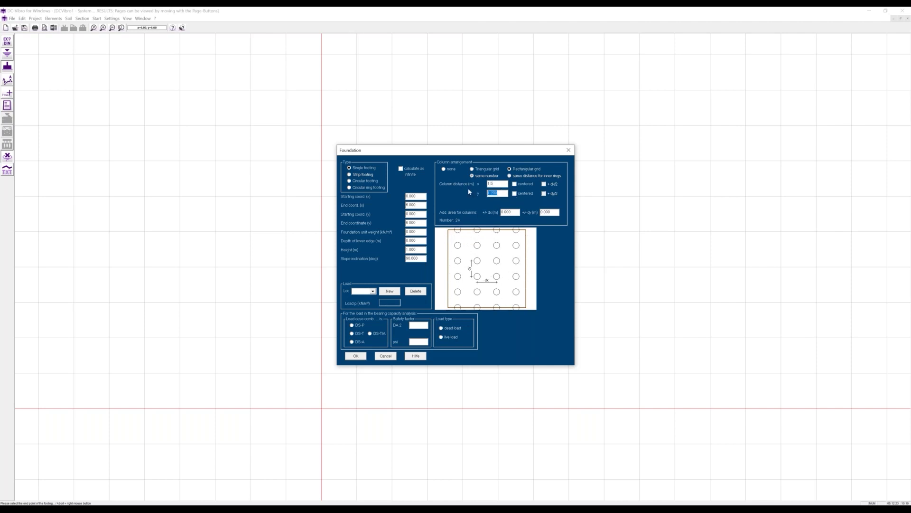
{"action": "type", "text": "1.5"}
{"action": "key", "text": "Tab"}
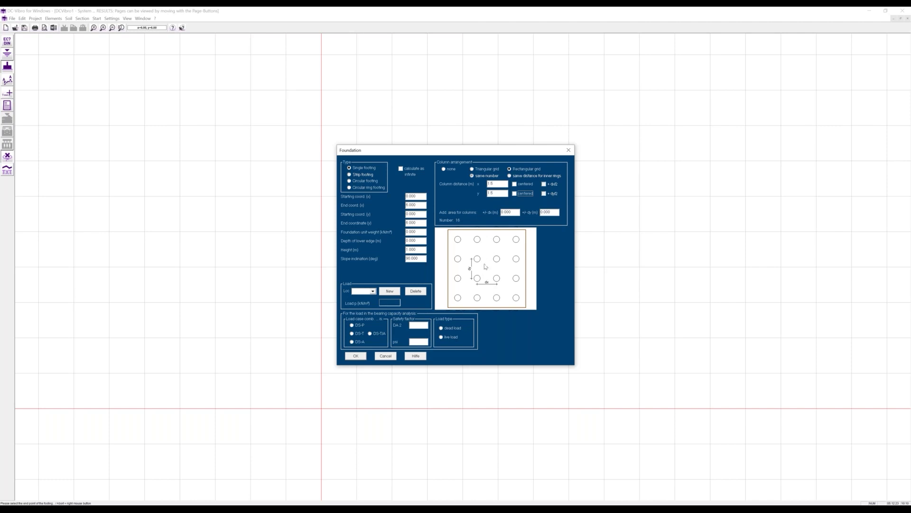
Centre the column grid in x and y and try the triangular grid arrangement
{"action": "left_click", "coordinate": [515, 185]}
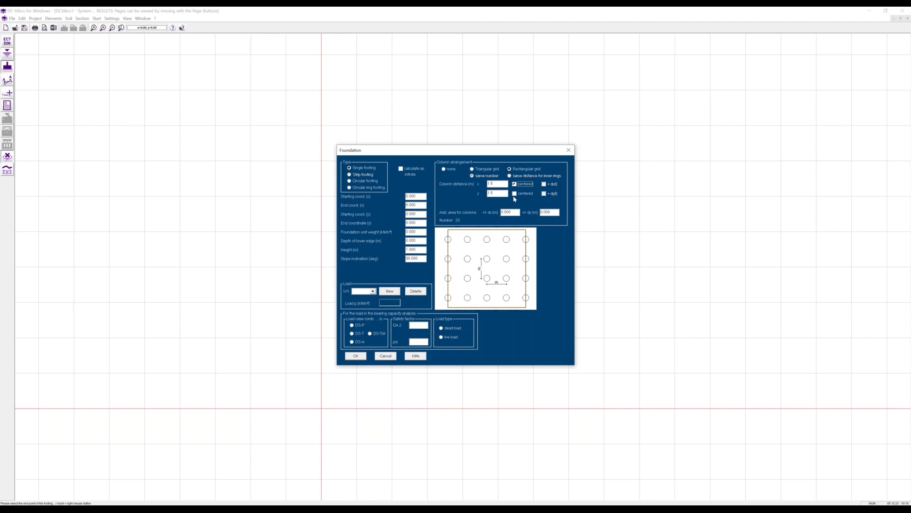
{"action": "left_click", "coordinate": [515, 194]}
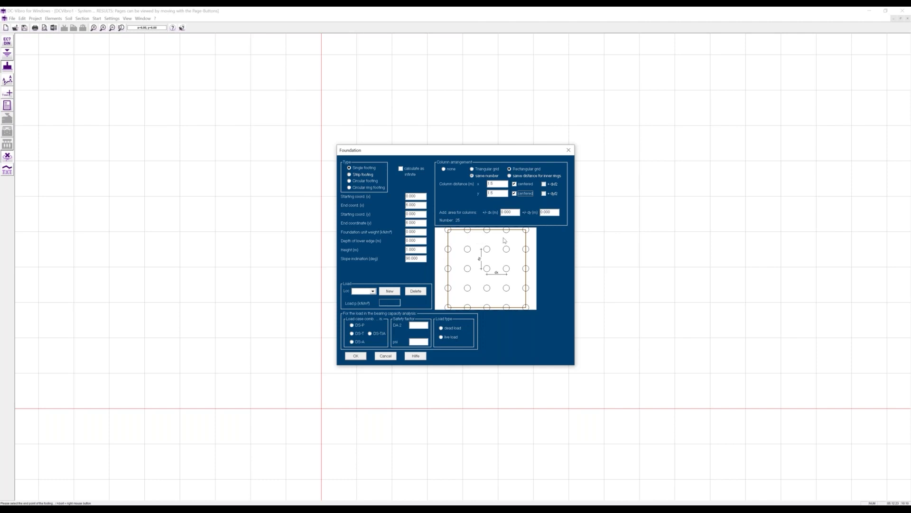
{"action": "left_click", "coordinate": [473, 170]}
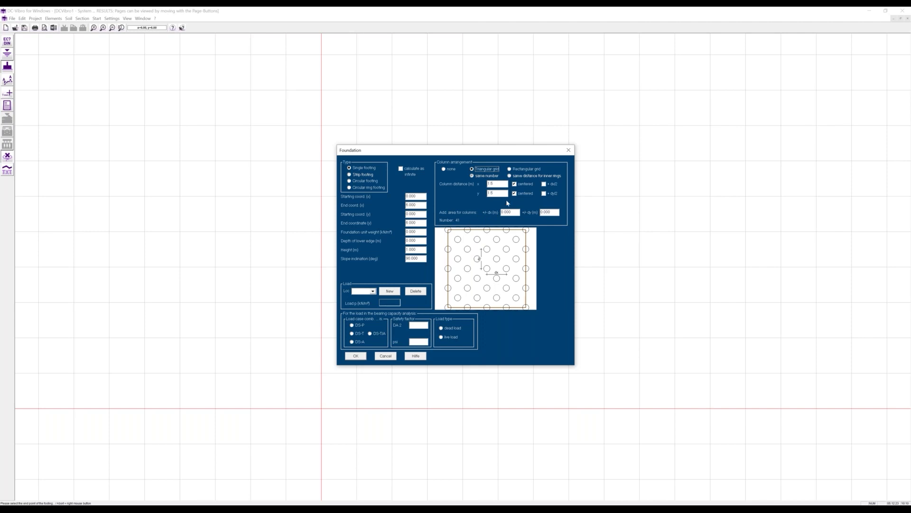
{"action": "left_click", "coordinate": [494, 184]}
{"action": "left_click", "coordinate": [493, 170]}
Arrange the columns in a rectangular grid with a column distance of 1.2 m in both x and y
{"action": "left_click", "coordinate": [509, 169]}
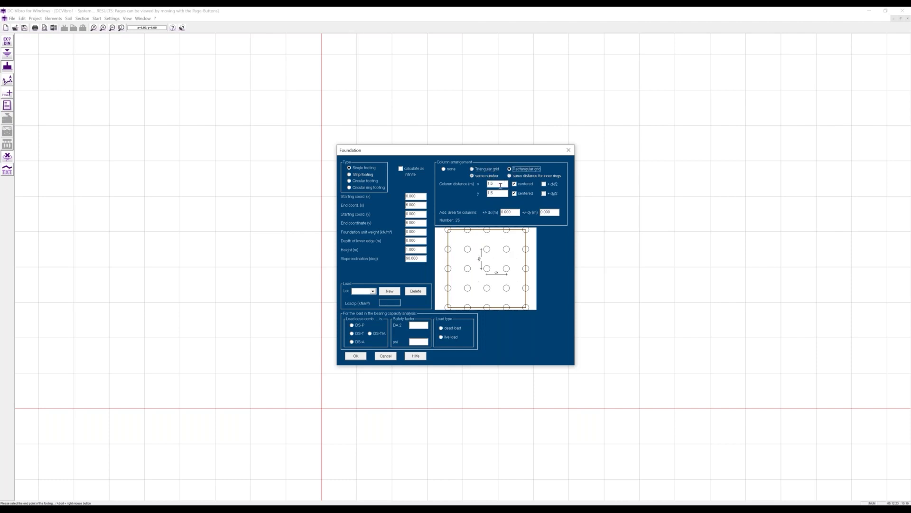
{"action": "left_click", "coordinate": [500, 185]}
{"action": "left_click", "coordinate": [501, 193]}
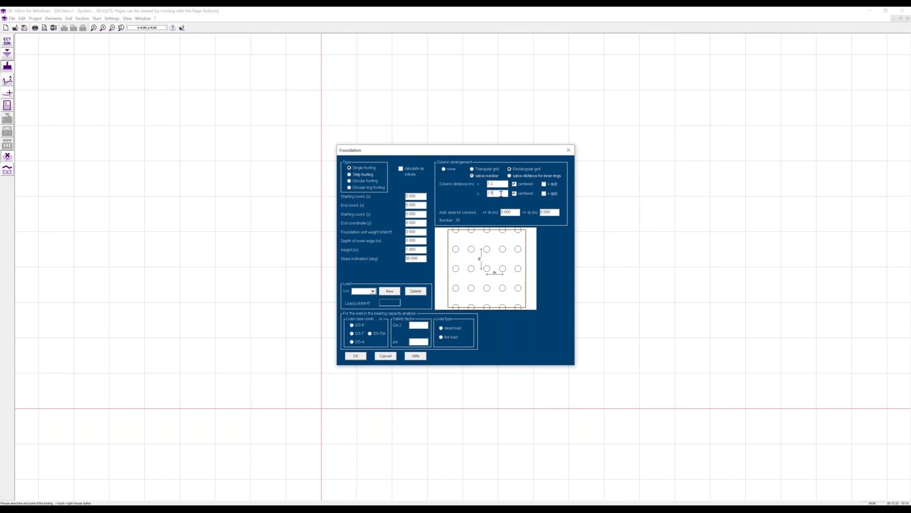
{"action": "type", "text": "1.2"}
{"action": "key", "text": "Tab"}
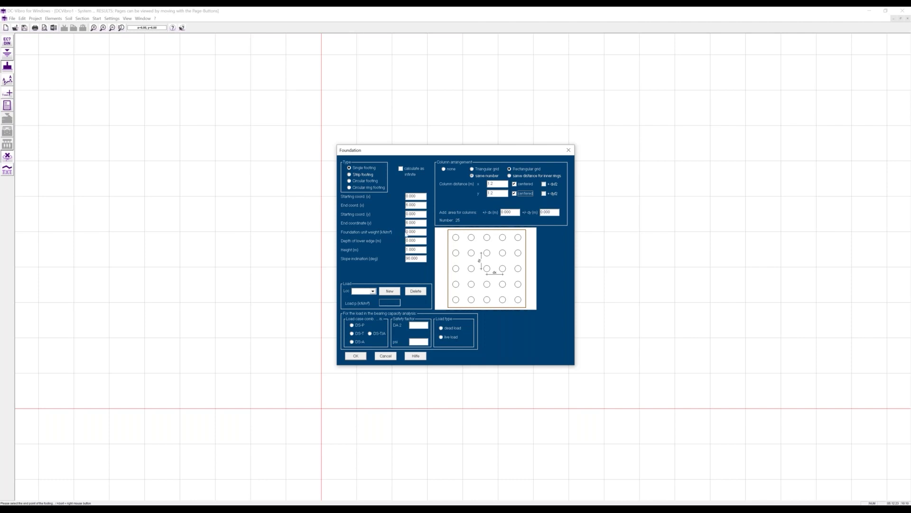
Add a 200 kN/m² load to the footing as a dead load in load case DS-P and apply the foundation settings
{"action": "left_click", "coordinate": [389, 291]}
{"action": "type", "text": "200"}
{"action": "left_click", "coordinate": [356, 326]}
{"action": "left_click", "coordinate": [442, 337]}
{"action": "left_click", "coordinate": [441, 328]}
{"action": "left_click", "coordinate": [359, 357]}
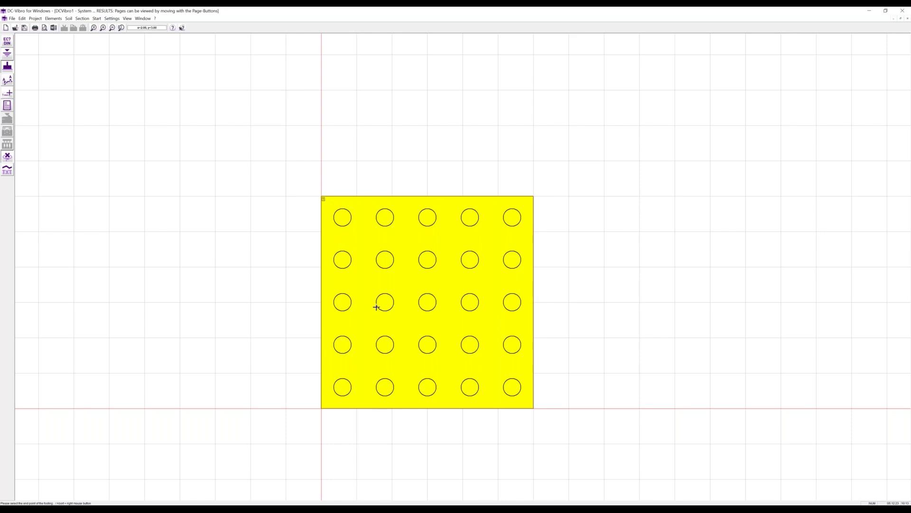
Draw a horizontal section line through the middle of the footing from x = -2 m to x = 8 m at y = 3 m
{"action": "left_click", "coordinate": [6, 81]}
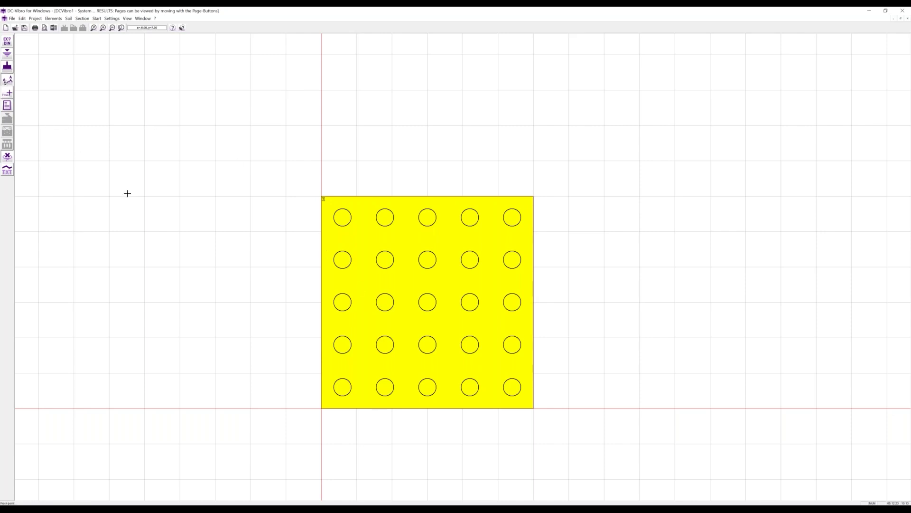
{"action": "left_click", "coordinate": [250, 301]}
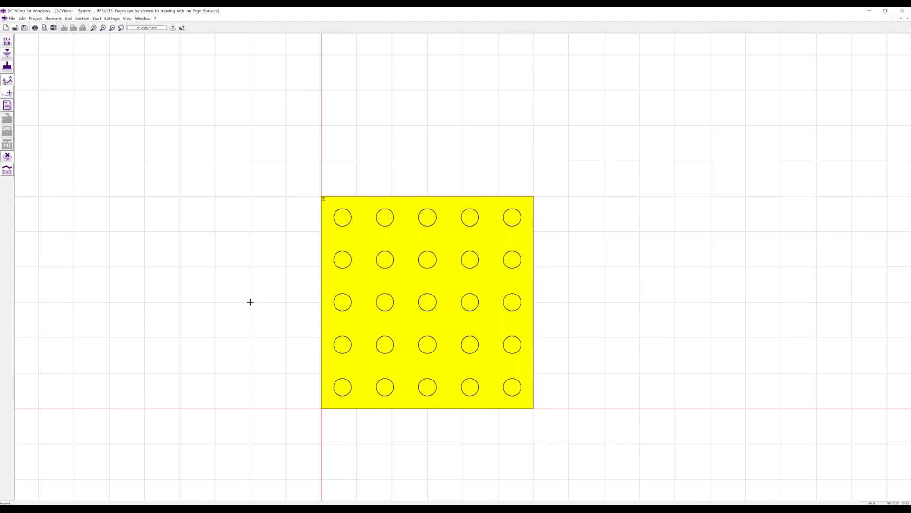
{"action": "left_click", "coordinate": [603, 302]}
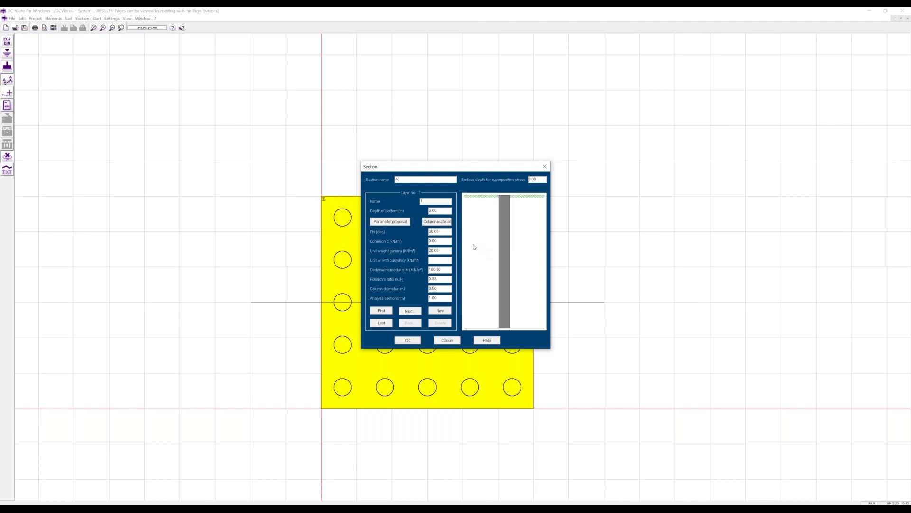
Apply the Silt (UM) parameter proposal to the section's first soil layer and set its bottom depth to 3 m
{"action": "left_click", "coordinate": [386, 221]}
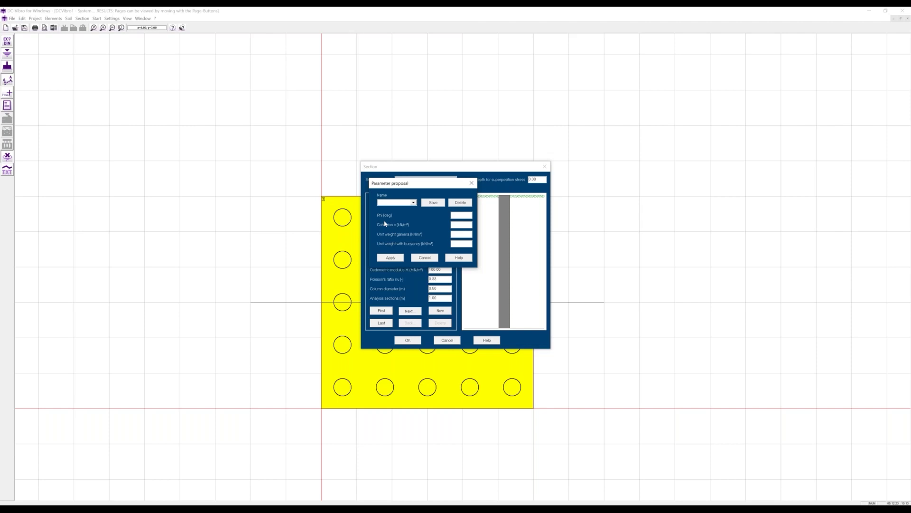
{"action": "left_click", "coordinate": [413, 203]}
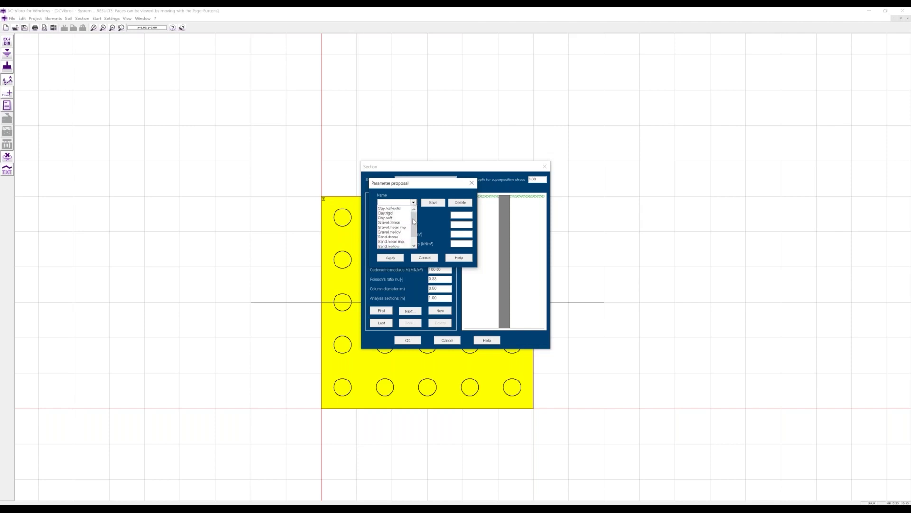
{"action": "left_click_drag", "start_coordinate": [413, 225], "coordinate": [412, 231]}
{"action": "left_click", "coordinate": [392, 246]}
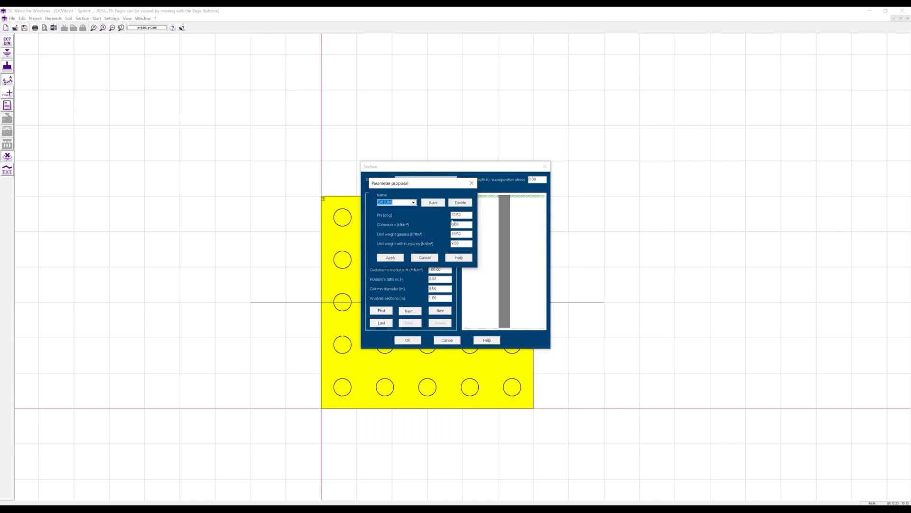
{"action": "left_click", "coordinate": [397, 259]}
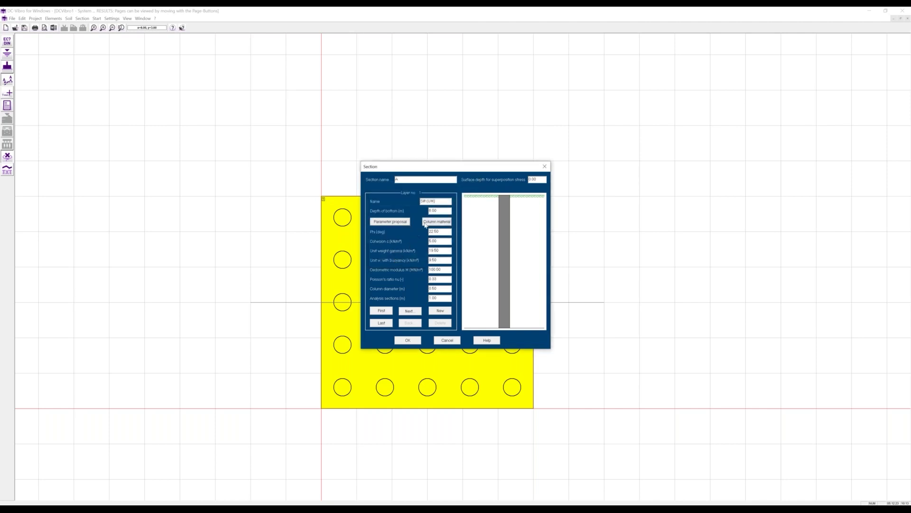
{"action": "double_click", "coordinate": [434, 211]}
{"action": "type", "text": "3"}
Add a second soil layer with the Sand,mellow parameter proposal, a bottom depth of 7 m and an oedometric modulus of 60 MN/m²
{"action": "left_click", "coordinate": [436, 314]}
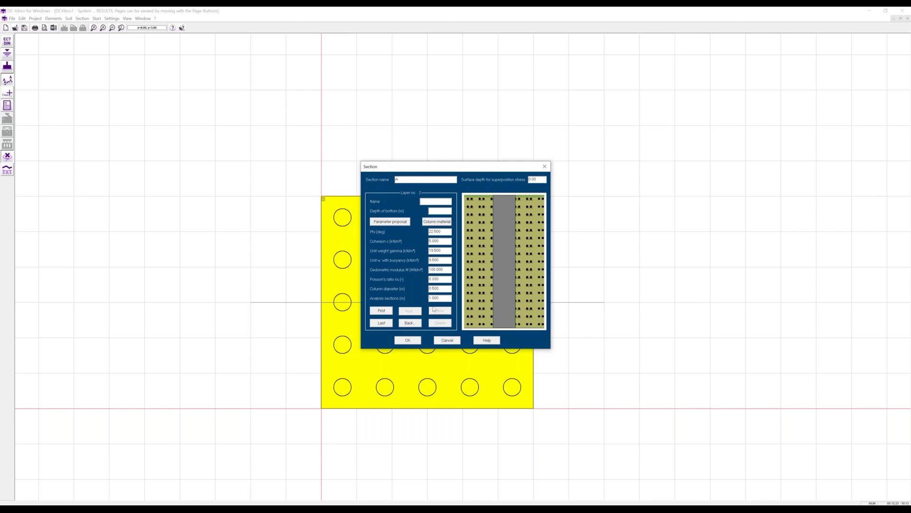
{"action": "left_click", "coordinate": [404, 222]}
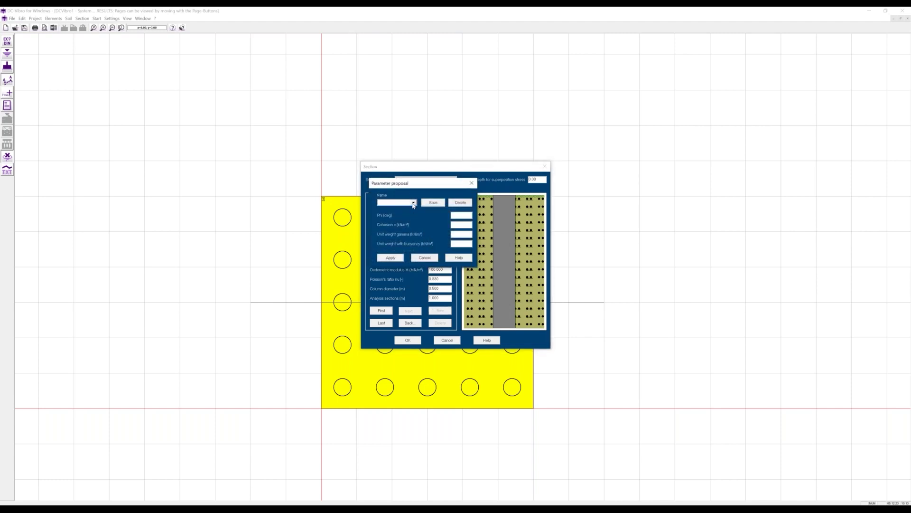
{"action": "left_click", "coordinate": [413, 203]}
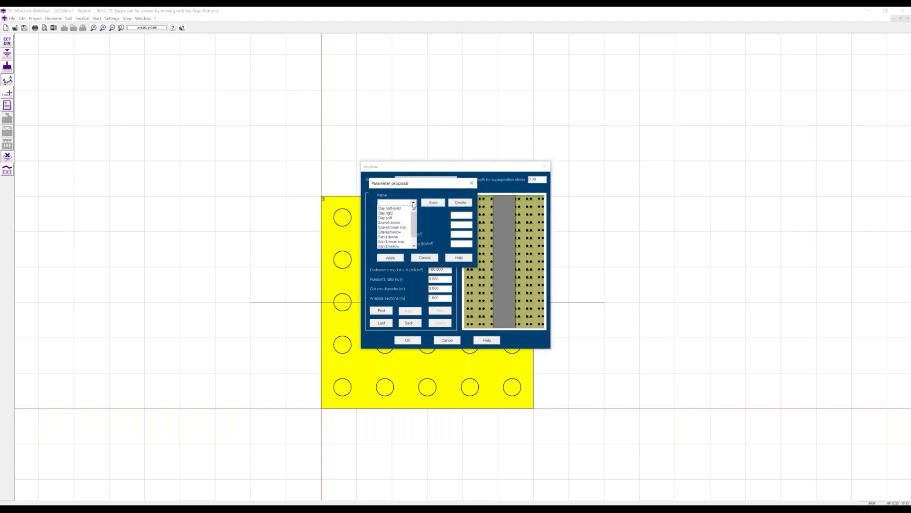
{"action": "left_click", "coordinate": [399, 246]}
{"action": "left_click", "coordinate": [398, 258]}
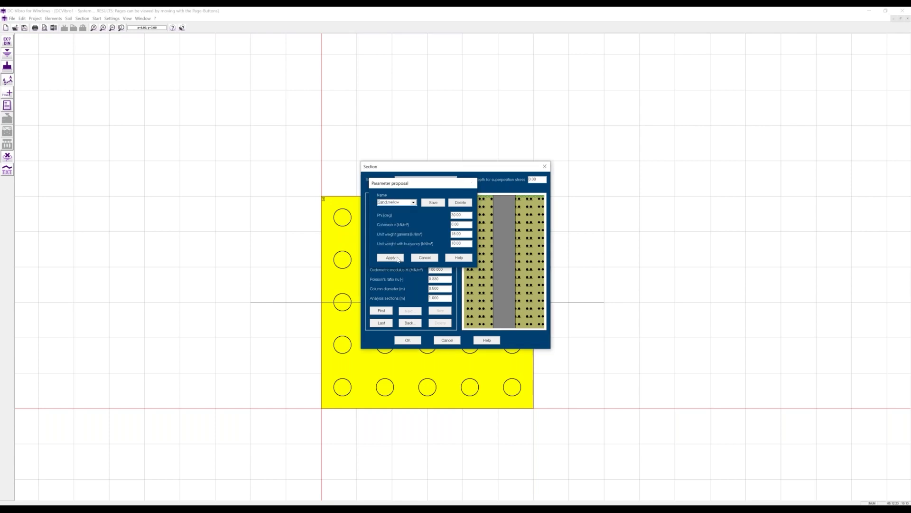
{"action": "left_click", "coordinate": [431, 210]}
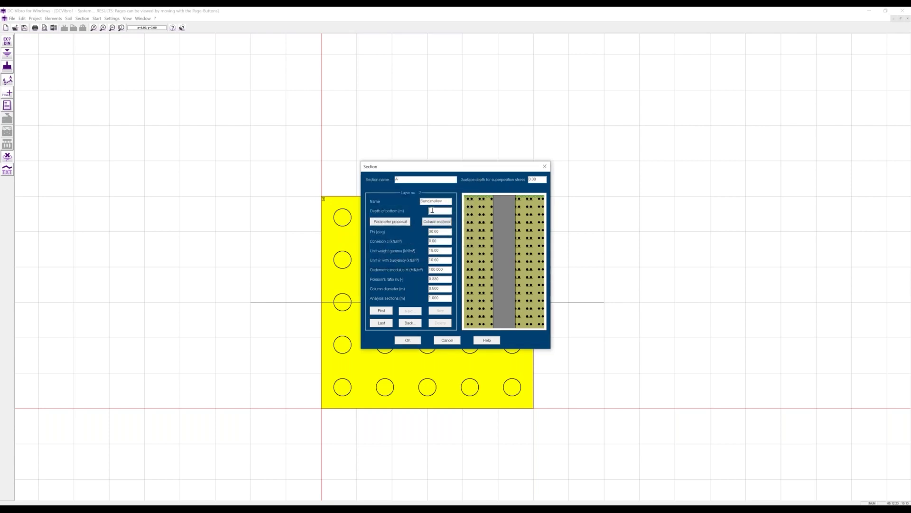
{"action": "type", "text": "7"}
{"action": "left_click_drag", "start_coordinate": [444, 269], "coordinate": [428, 269]}
{"action": "type", "text": "60"}
Return to the first layer, Silt (UM), and set its oedometric modulus to 20 MN/m²
{"action": "left_click", "coordinate": [409, 323]}
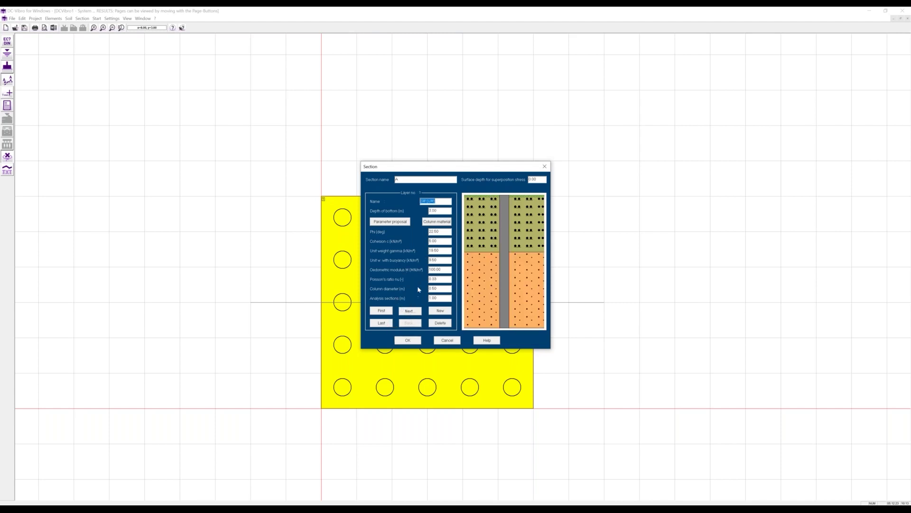
{"action": "left_click_drag", "start_coordinate": [442, 270], "coordinate": [406, 268]}
{"action": "type", "text": "20"}
Add a third soil layer below the sand with the Gravel,dense parameter proposal and a bottom depth of 20 m
{"action": "left_click", "coordinate": [410, 311]}
{"action": "left_click", "coordinate": [435, 310]}
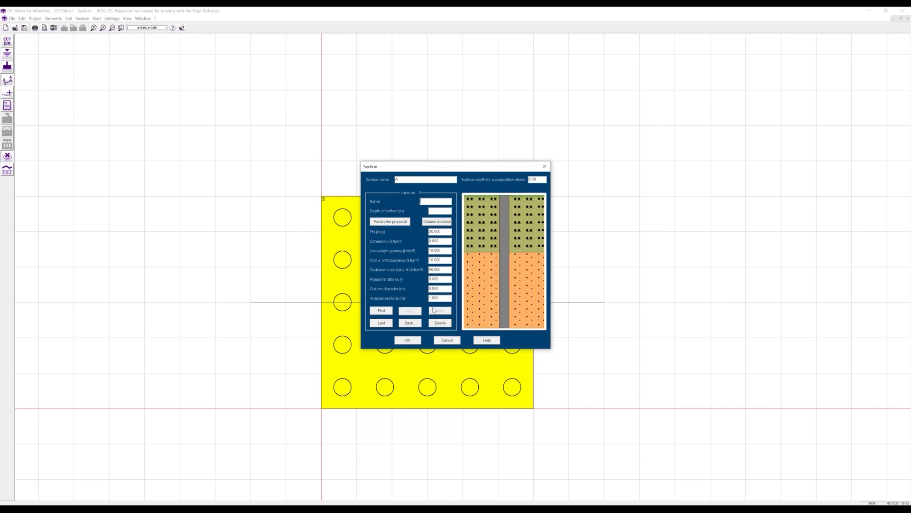
{"action": "left_click", "coordinate": [403, 222]}
{"action": "left_click", "coordinate": [413, 202]}
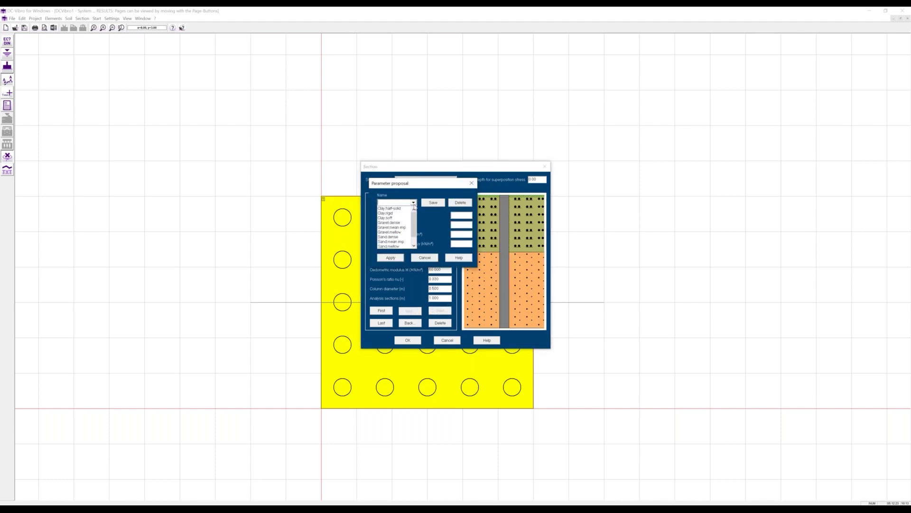
{"action": "left_click", "coordinate": [406, 222]}
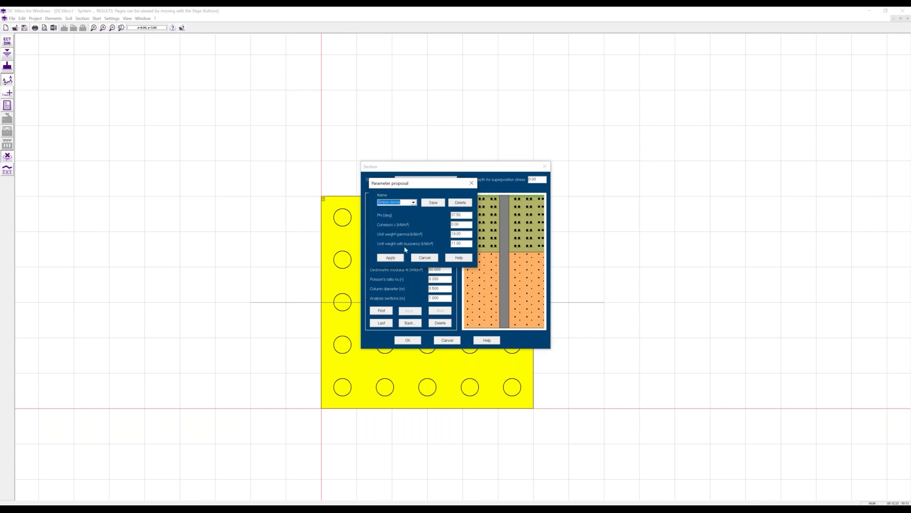
{"action": "left_click", "coordinate": [398, 257]}
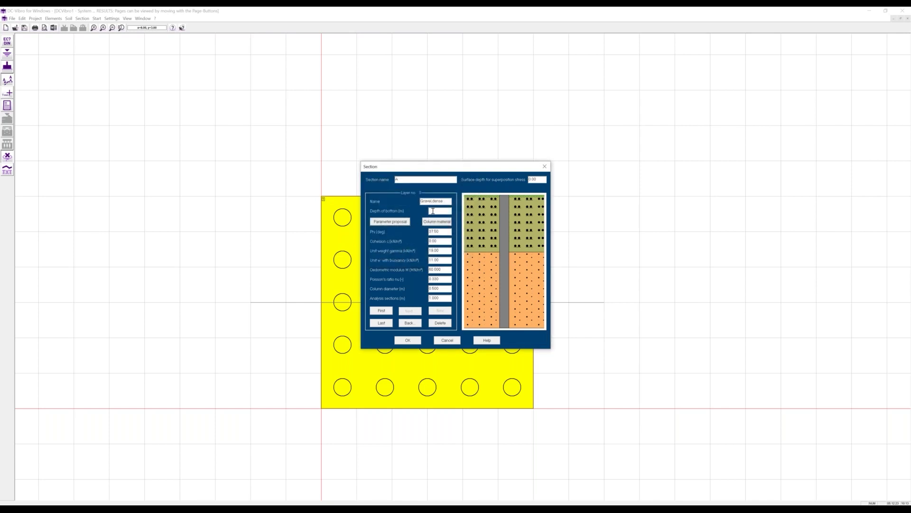
{"action": "left_click", "coordinate": [433, 211]}
{"action": "type", "text": "20"}
Set the gravel layer's column diameter to 0 and its oedometric modulus to 120 MN/m², and apply the section
{"action": "left_click_drag", "start_coordinate": [439, 288], "coordinate": [423, 288]}
{"action": "type", "text": "0"}
{"action": "left_click_drag", "start_coordinate": [443, 269], "coordinate": [417, 266]}
{"action": "type", "text": "120"}
{"action": "left_click", "coordinate": [416, 313]}
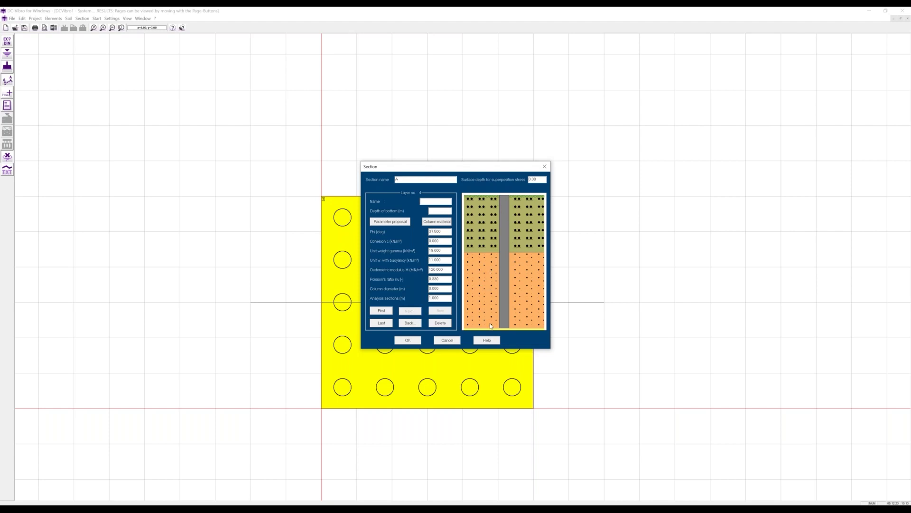
{"action": "left_click", "coordinate": [403, 325]}
{"action": "left_click", "coordinate": [410, 323]}
{"action": "left_click", "coordinate": [414, 339]}
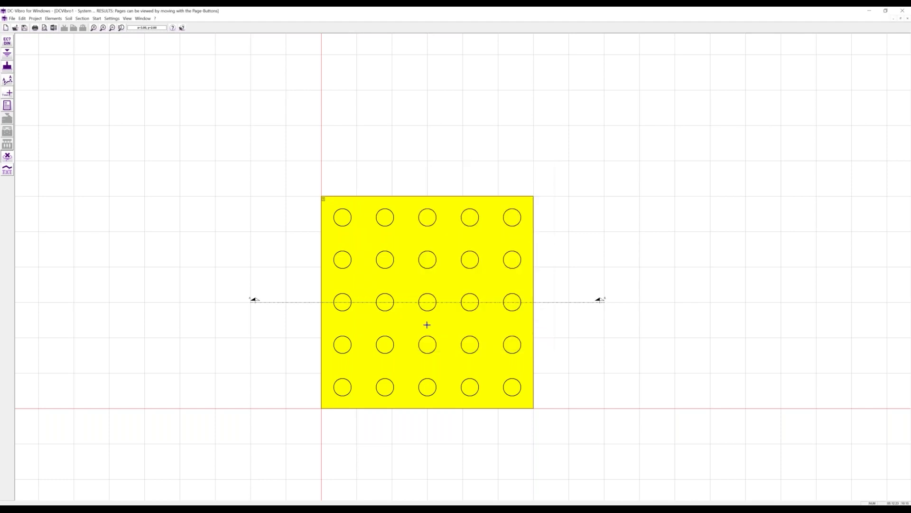
Display the results and examine the input summary, improvement factors, settlement diagrams and bearing capacity analysis
{"action": "left_click", "coordinate": [7, 107]}
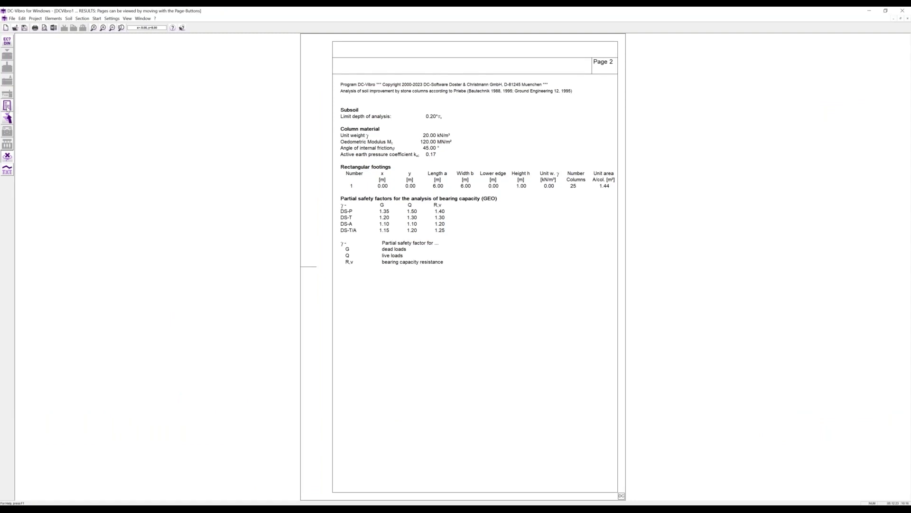
{"action": "key", "text": "Page_Down"}
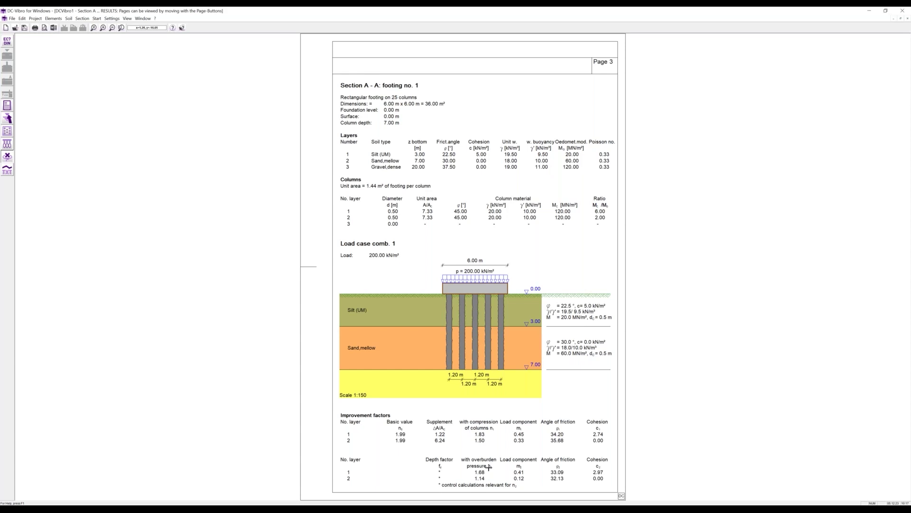
{"action": "key", "text": "Page_Down"}
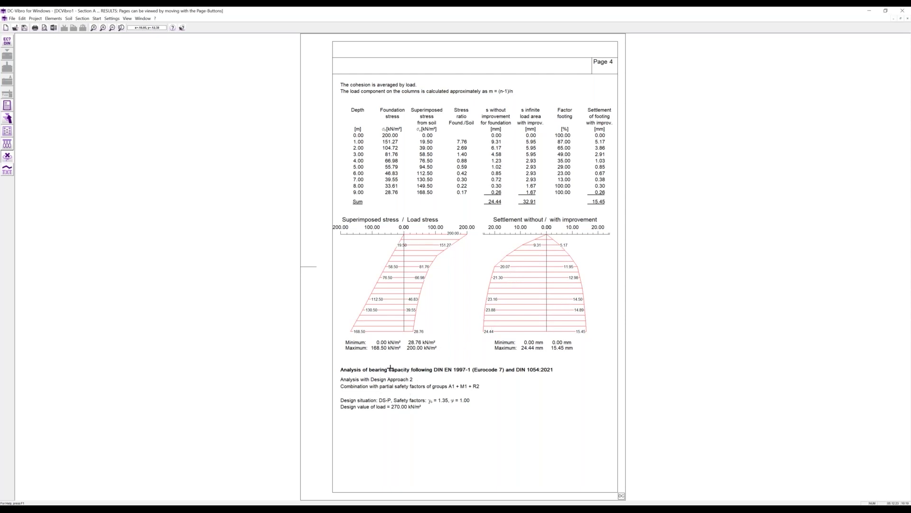
{"action": "key", "text": "Page_Down"}
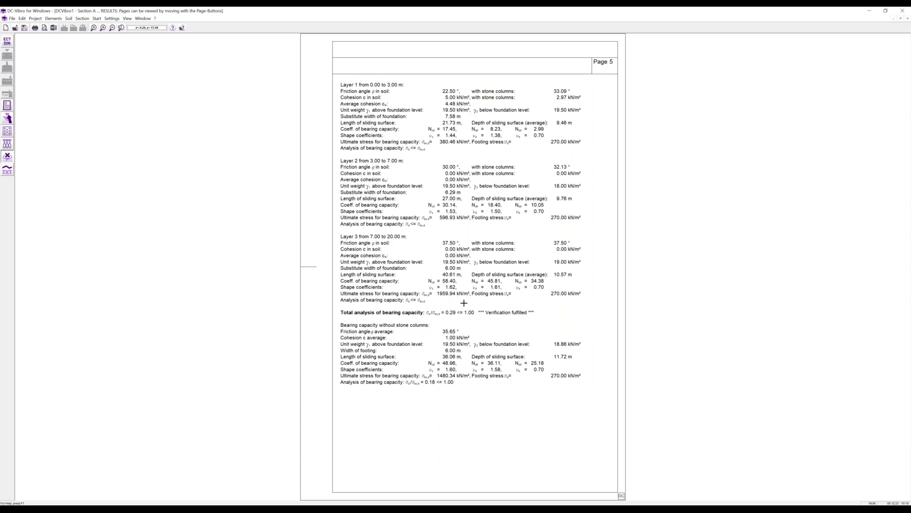
{"action": "key", "text": "Page_Up"}
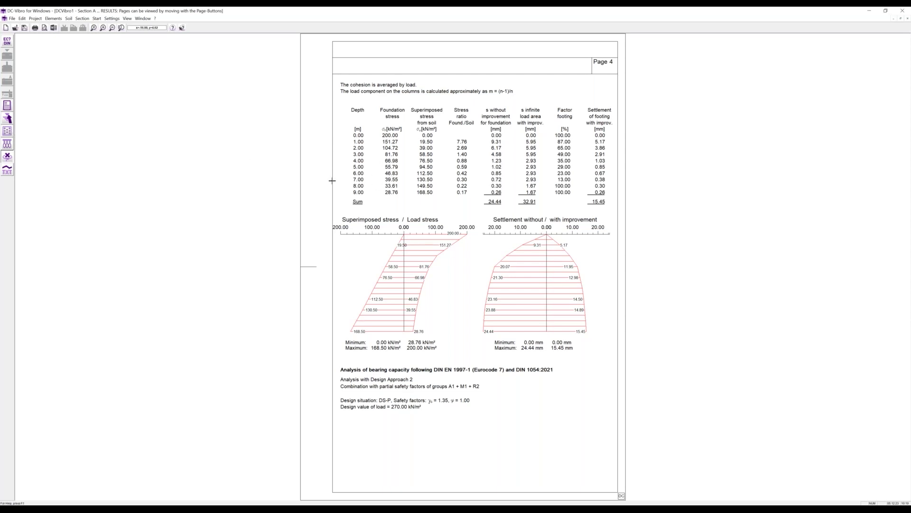
Try a triangular grid for the column arrangement under the footing and recalculate the results
{"action": "left_click", "coordinate": [8, 132]}
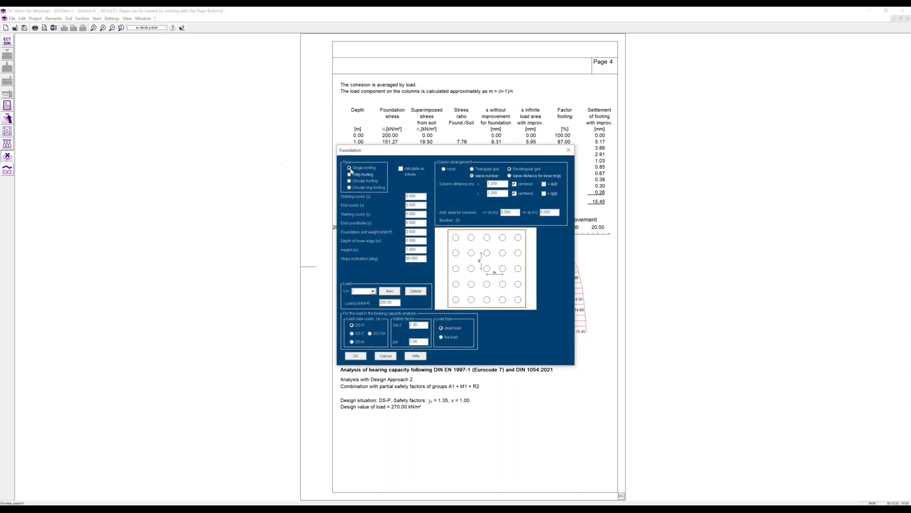
{"action": "left_click", "coordinate": [472, 170]}
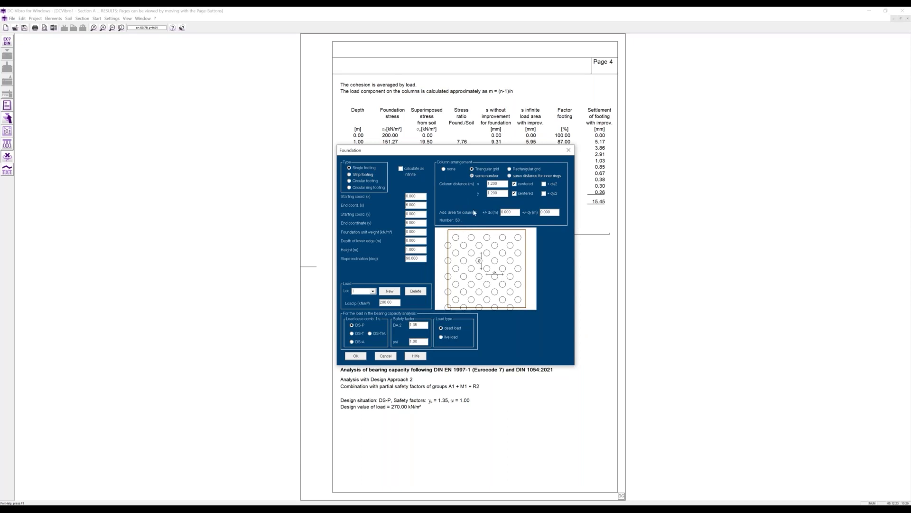
{"action": "left_click", "coordinate": [357, 356]}
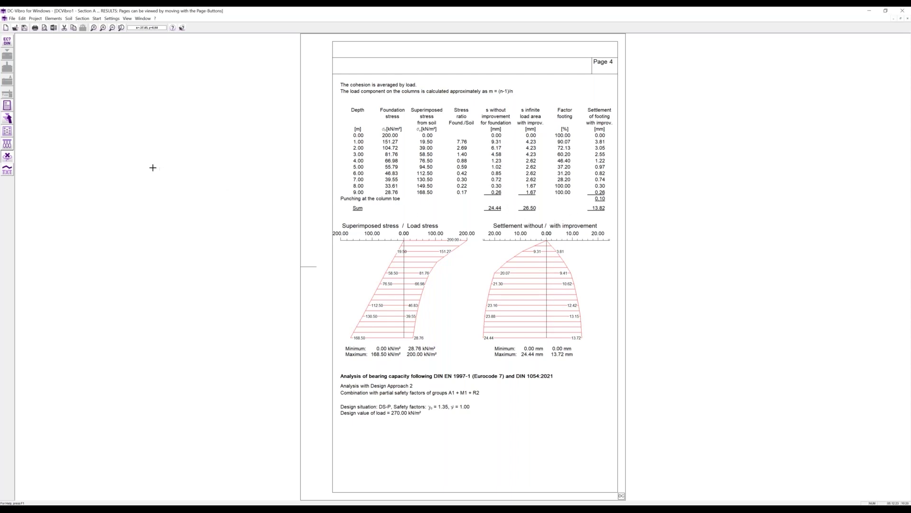
Set the column diameter in the first layer, Silt (UM), to 0.70 m and recalculate the results
{"action": "left_click", "coordinate": [7, 145]}
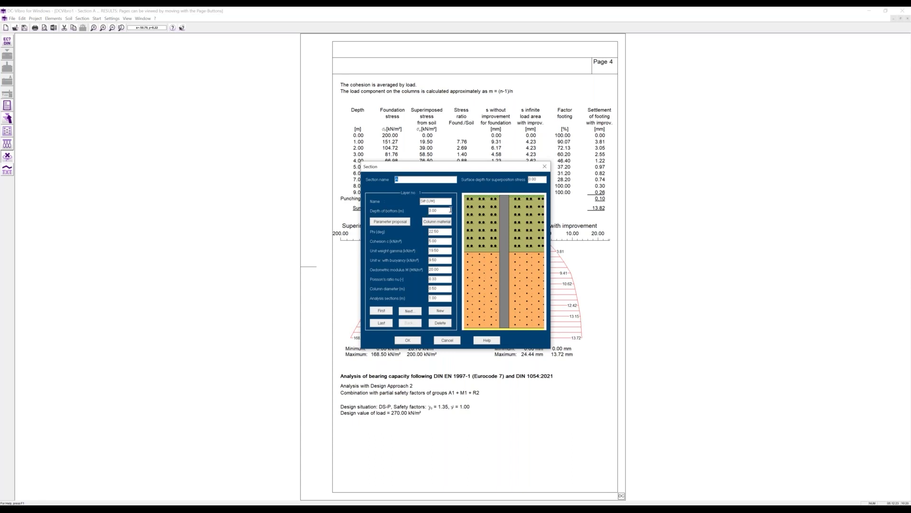
{"action": "double_click", "coordinate": [439, 289]}
{"action": "type", "text": "0."}
{"action": "left_click", "coordinate": [410, 311]}
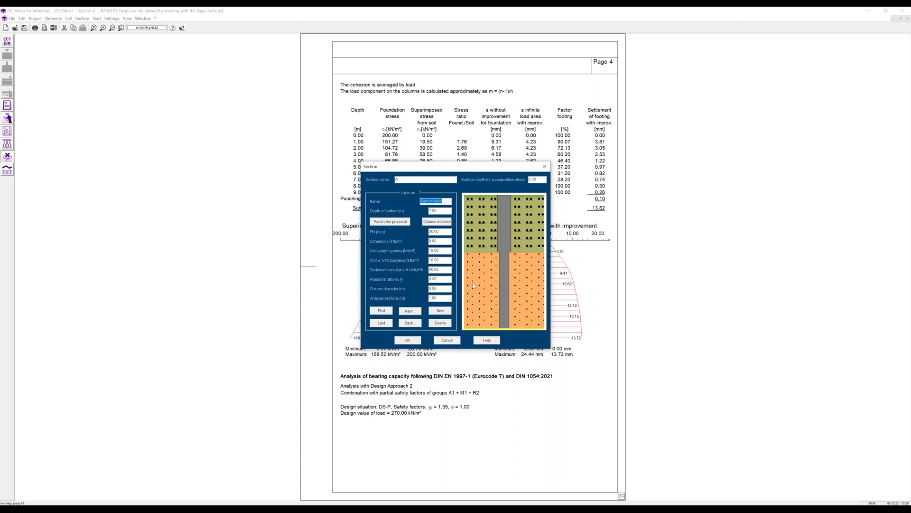
{"action": "left_click", "coordinate": [413, 338]}
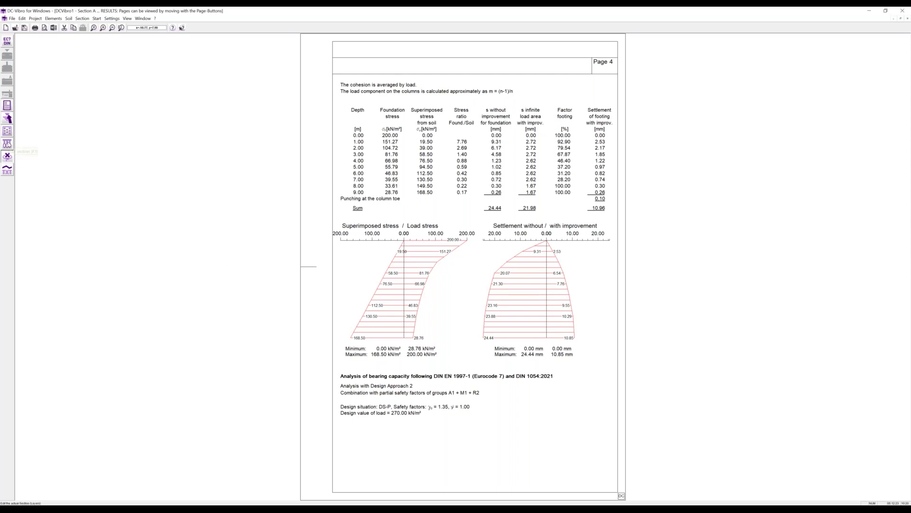
Switch the footing's column arrangement back to a rectangular grid and recalculate the results
{"action": "left_click", "coordinate": [7, 133]}
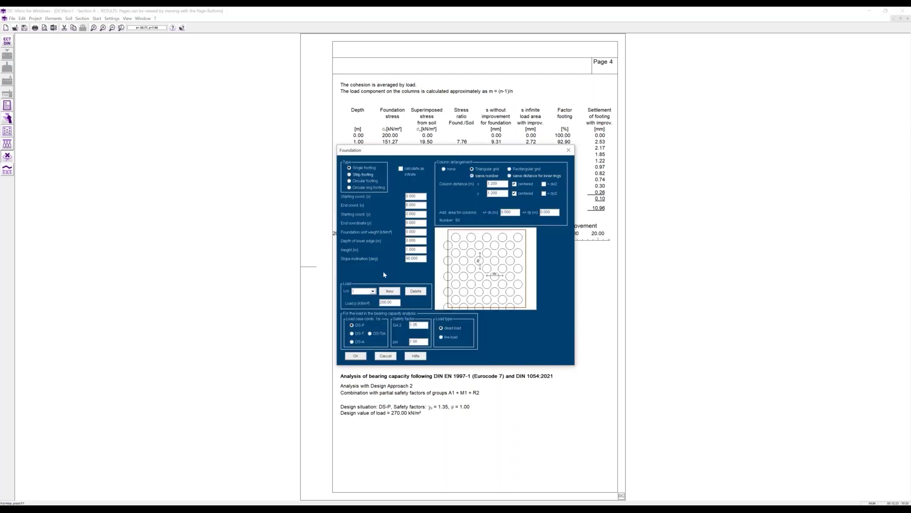
{"action": "left_click", "coordinate": [508, 170]}
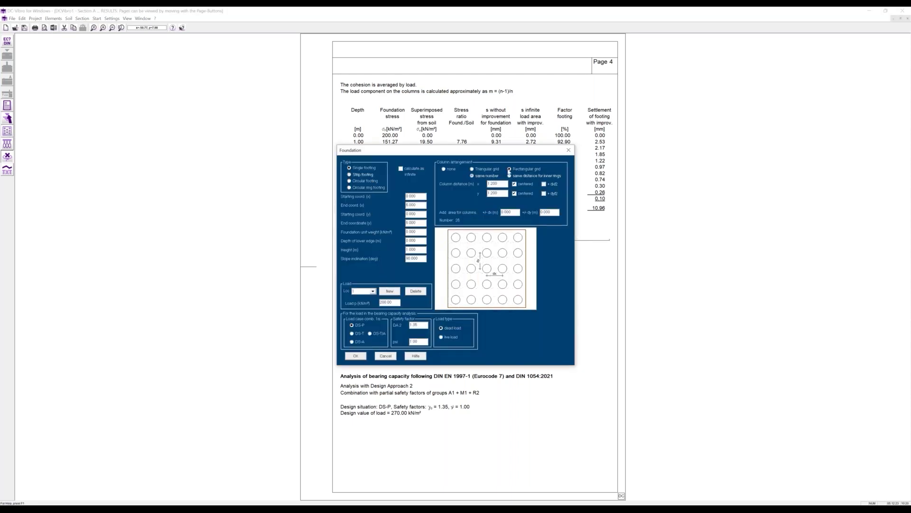
{"action": "left_click", "coordinate": [363, 355]}
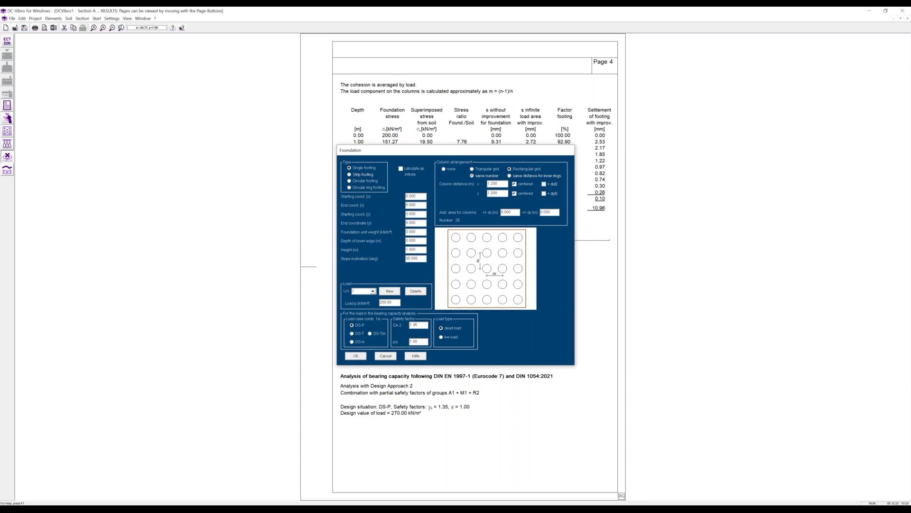
Review the section's layer inputs and the first layer's column material settings, leaving the dialogs without changes
{"action": "left_click", "coordinate": [7, 144]}
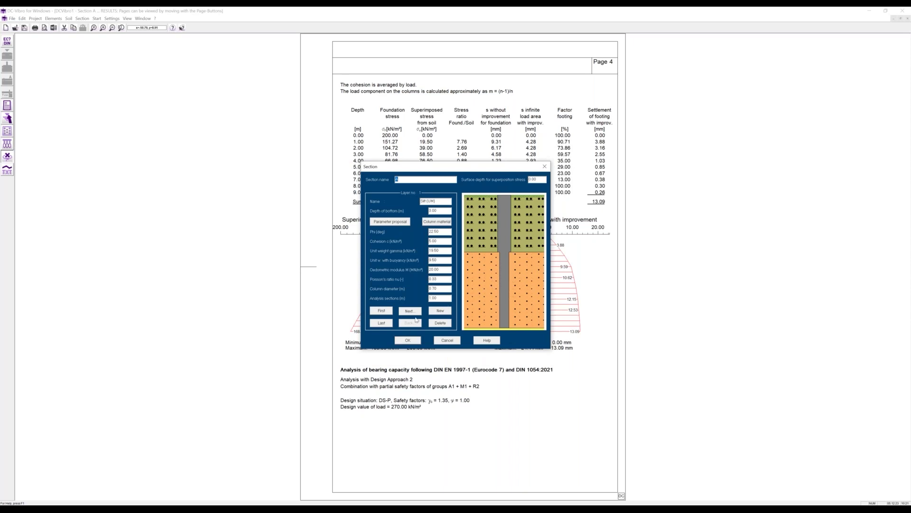
{"action": "left_click", "coordinate": [408, 340]}
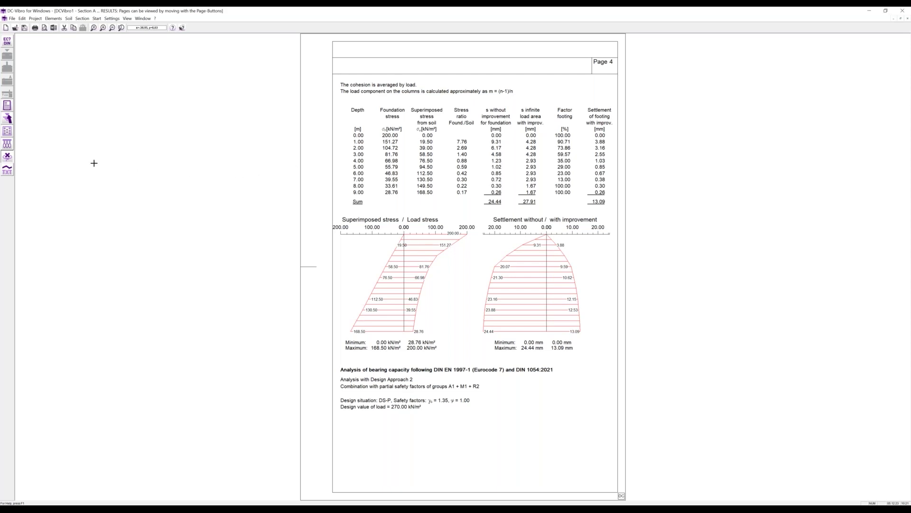
{"action": "left_click", "coordinate": [8, 144]}
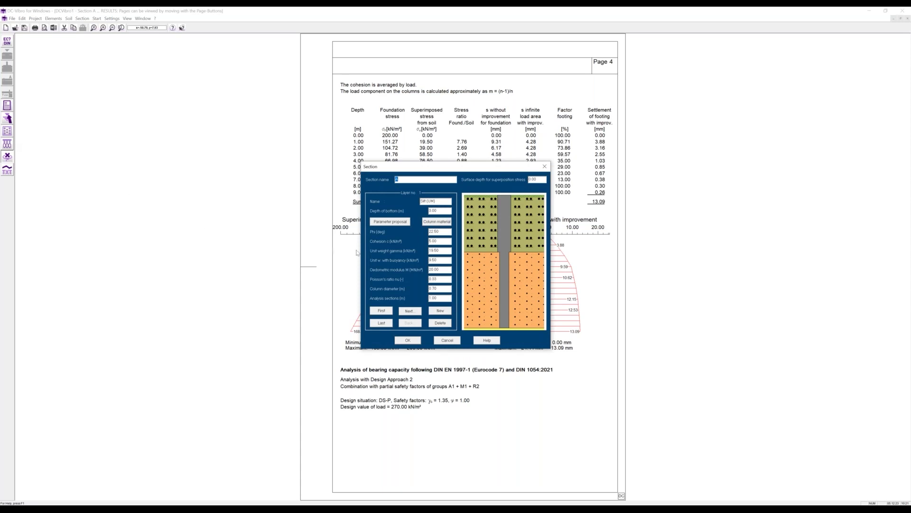
{"action": "left_click", "coordinate": [437, 221]}
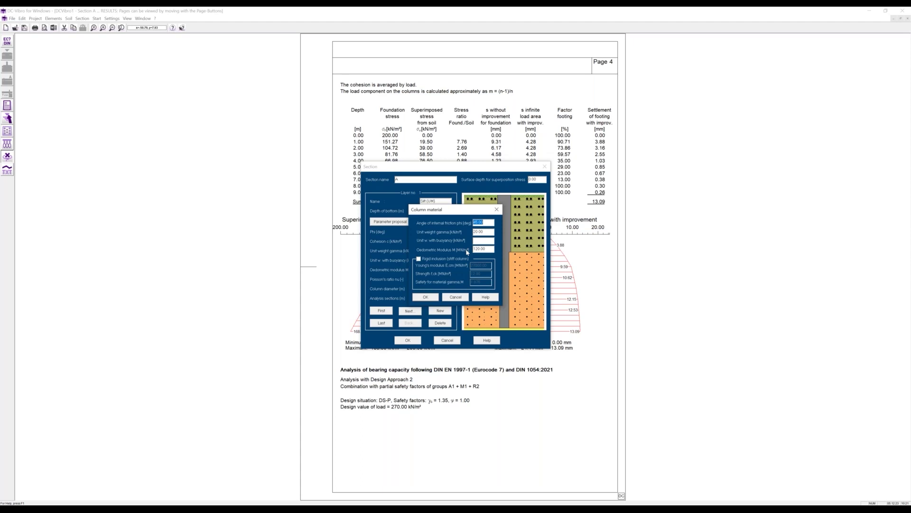
{"action": "left_click", "coordinate": [451, 298]}
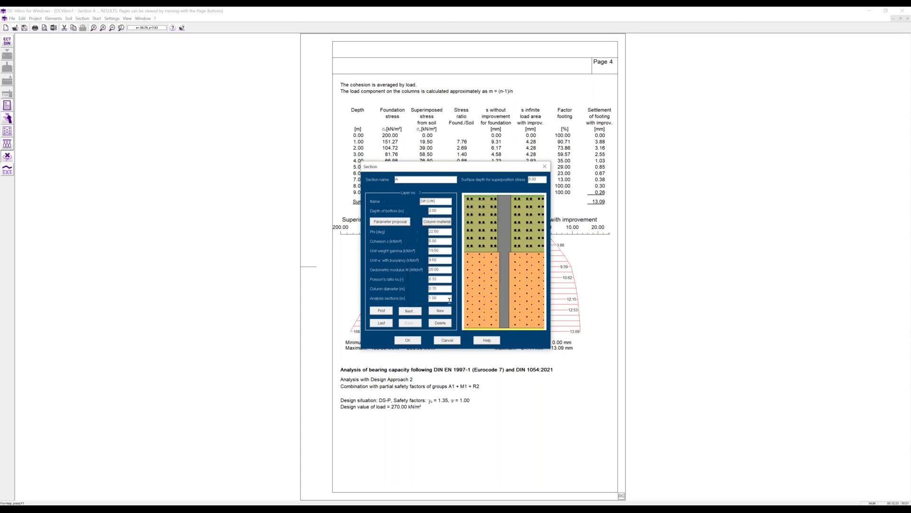
{"action": "left_click", "coordinate": [446, 341]}
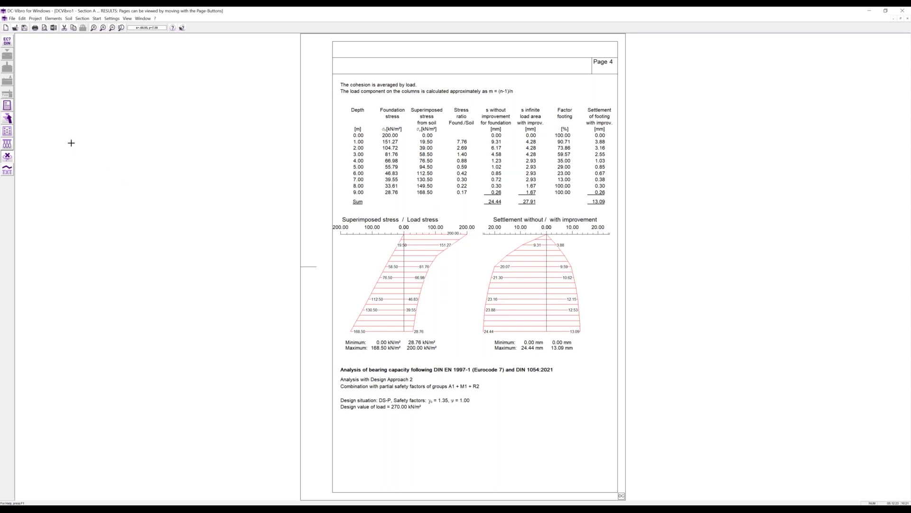
Enable rigid inclusions for the column material with the default stiffness and strength, recalculate, and review the settlement and bearing capacity results
{"action": "left_click", "coordinate": [8, 119]}
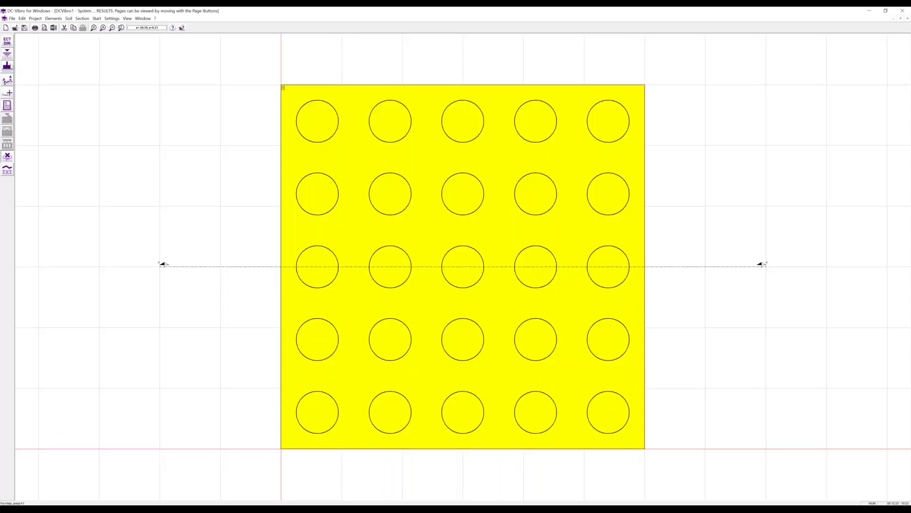
{"action": "left_click", "coordinate": [8, 54]}
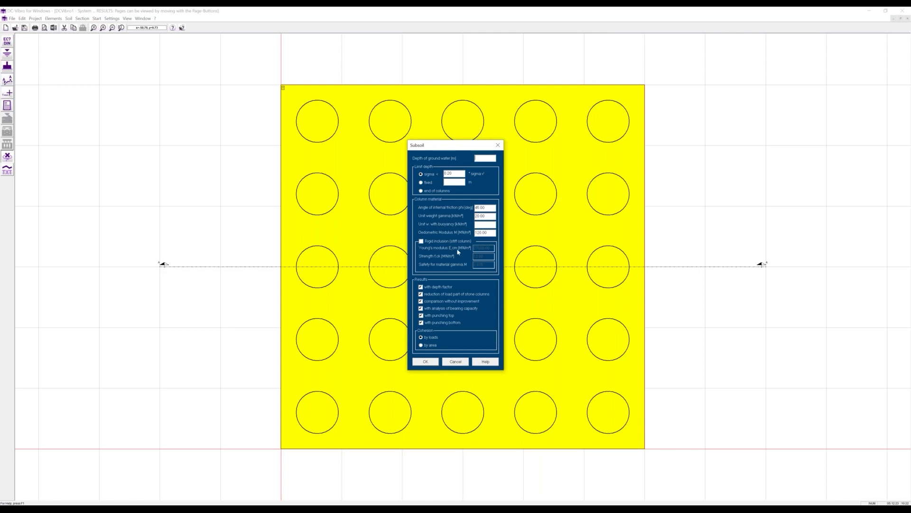
{"action": "left_click", "coordinate": [428, 241]}
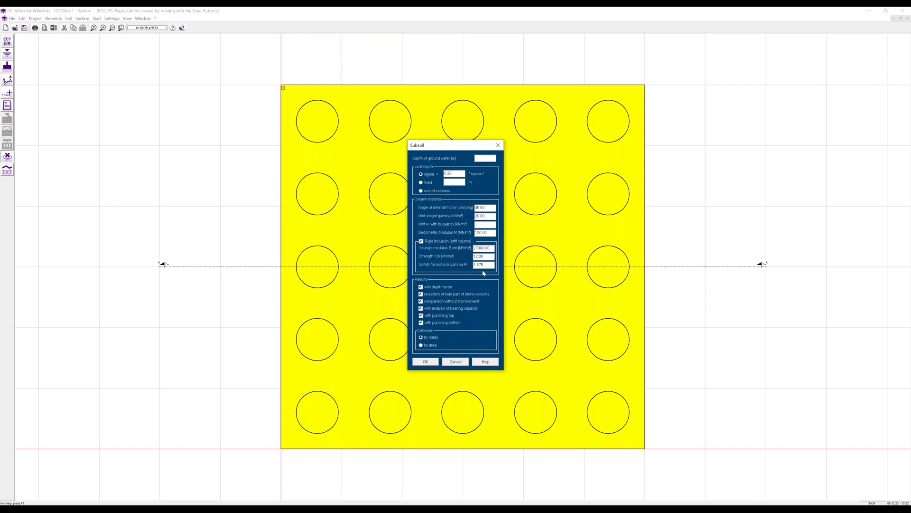
{"action": "left_click", "coordinate": [427, 362]}
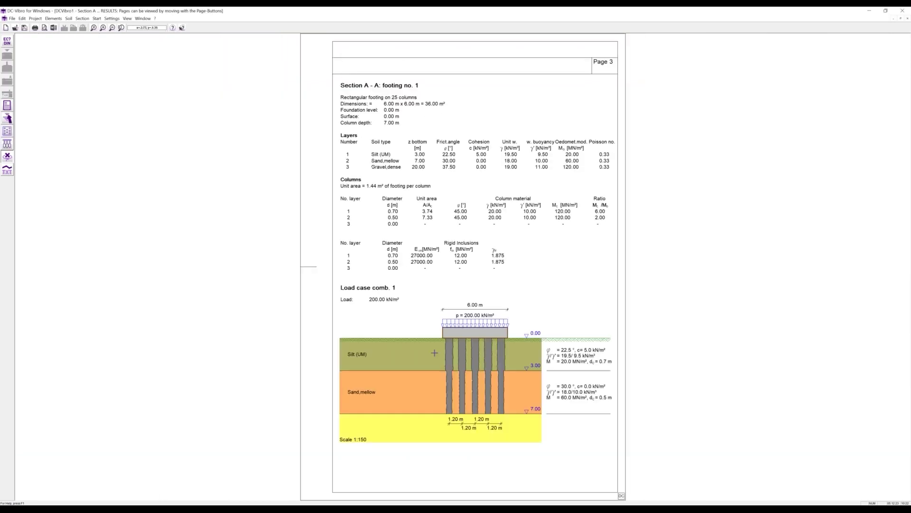
{"action": "key", "text": "Page_Down"}
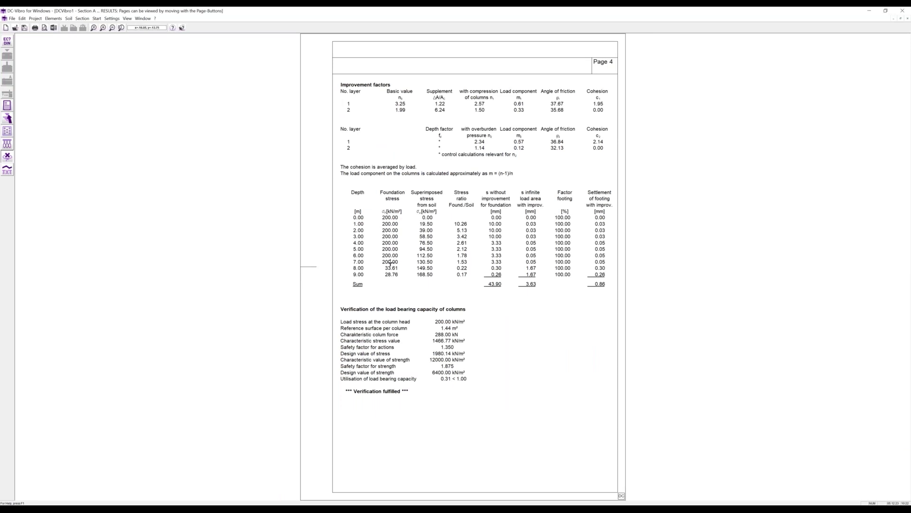
{"action": "key", "text": "Page_Down"}
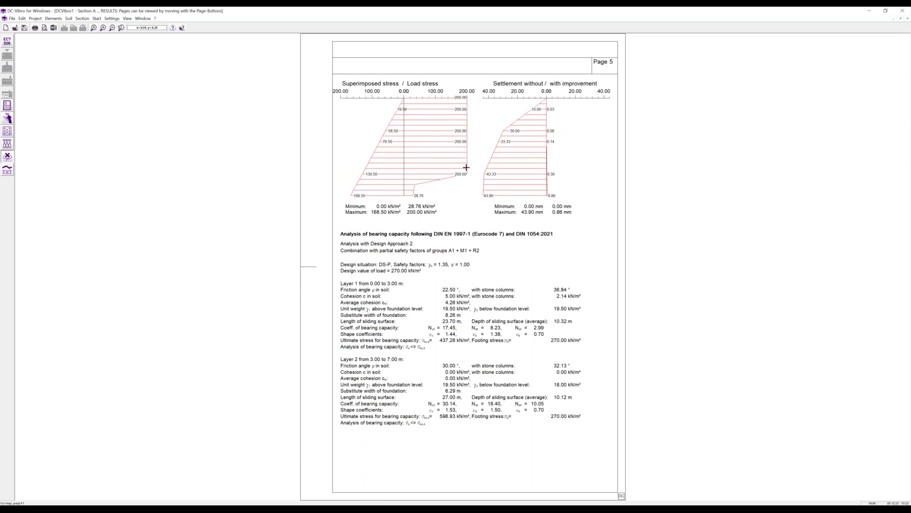
{"action": "key", "text": "Page_Up"}
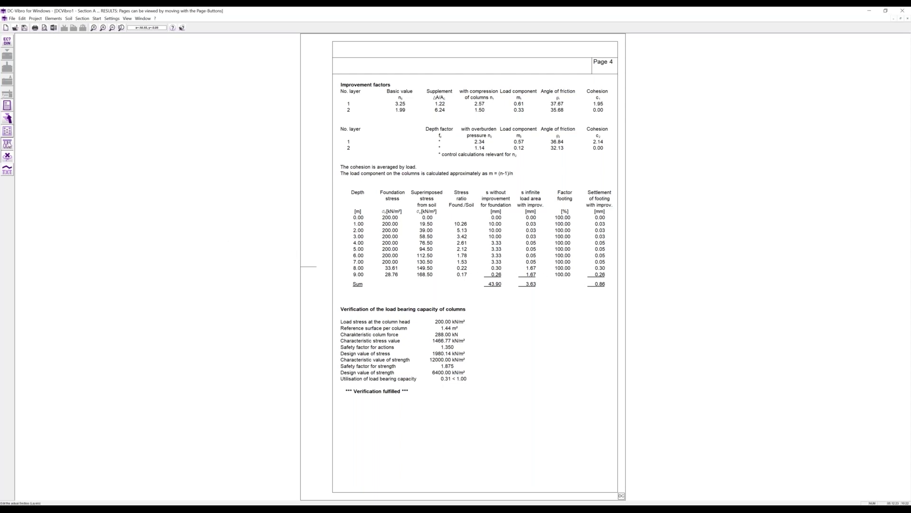
Add a Sand,dense layer to the section from the parameter proposals, with its bottom at 1 m depth and a column diameter of 0
{"action": "left_click", "coordinate": [8, 144]}
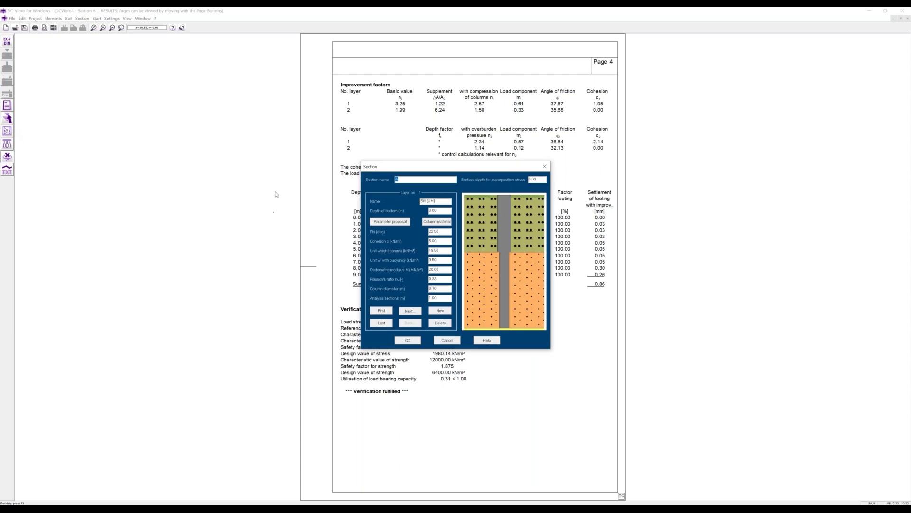
{"action": "left_click", "coordinate": [436, 312]}
{"action": "left_click", "coordinate": [383, 221]}
{"action": "left_click", "coordinate": [414, 203]}
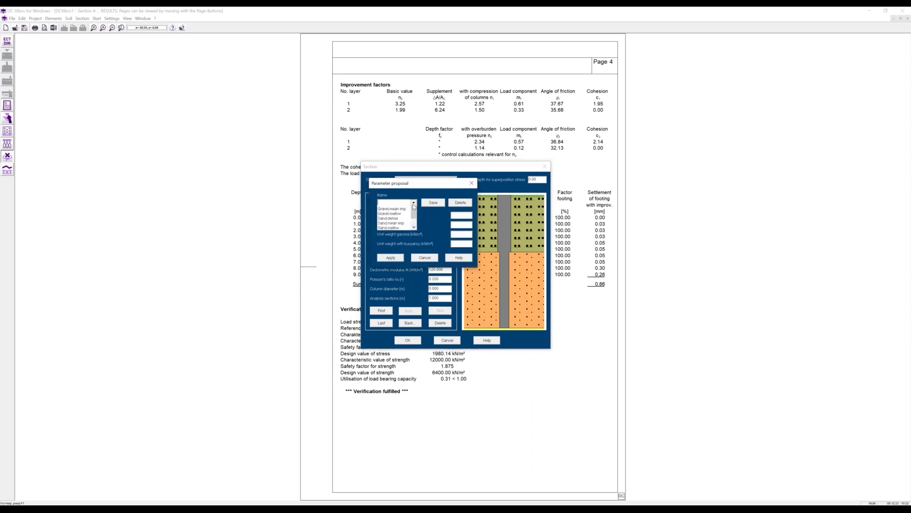
{"action": "left_click", "coordinate": [398, 243]}
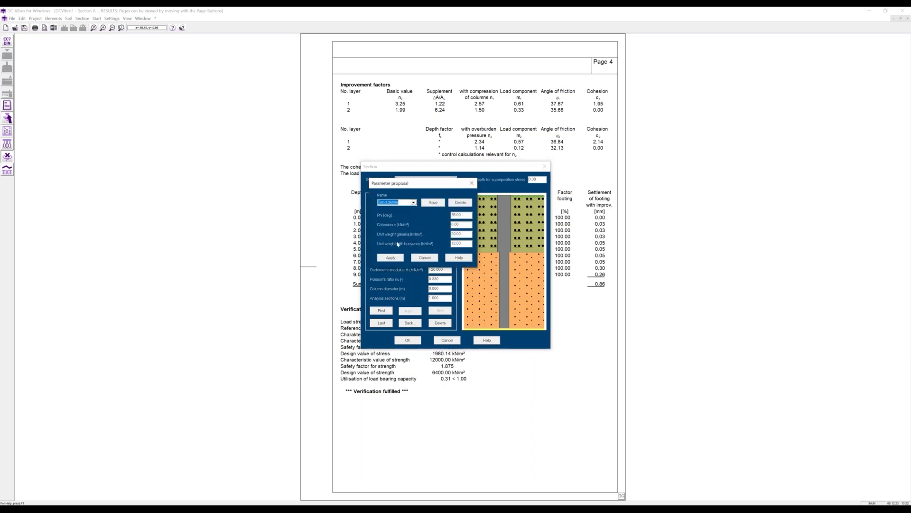
{"action": "left_click", "coordinate": [390, 258]}
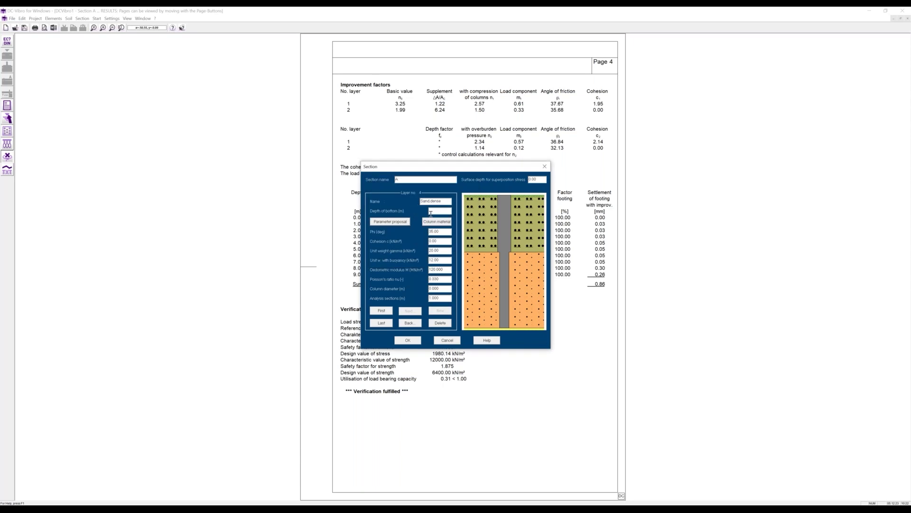
{"action": "left_click", "coordinate": [431, 212]}
{"action": "type", "text": "1"}
{"action": "left_click_drag", "start_coordinate": [440, 288], "coordinate": [424, 289]}
{"action": "left_click", "coordinate": [414, 311]}
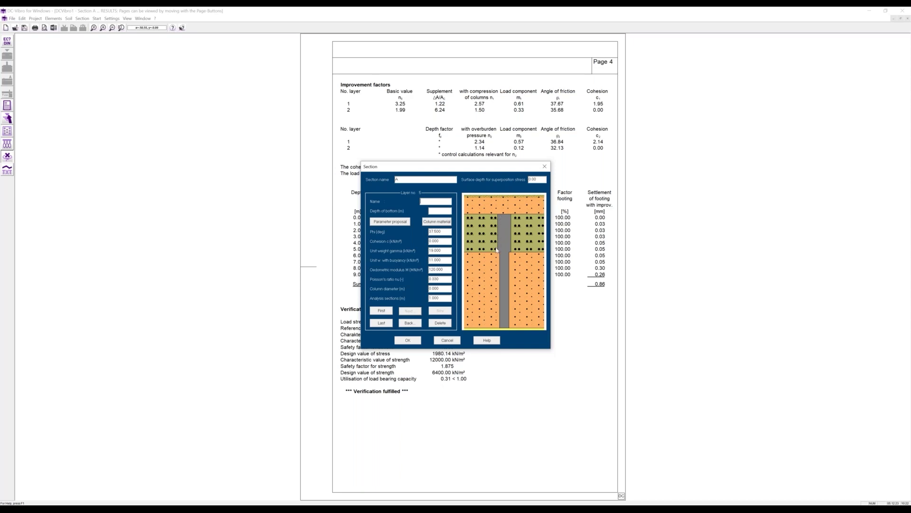
Set the bottom depth of the Sand,mellow layer to 6 m and recalculate the section results
{"action": "left_click", "coordinate": [409, 323]}
{"action": "left_click", "coordinate": [408, 323]}
{"action": "left_click", "coordinate": [440, 211]}
{"action": "type", "text": "6"}
{"action": "left_click", "coordinate": [419, 311]}
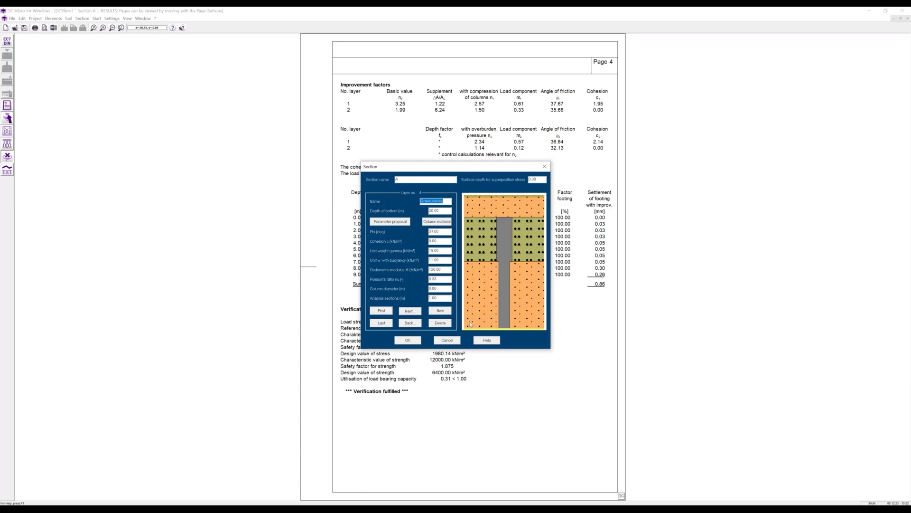
{"action": "left_click", "coordinate": [414, 341]}
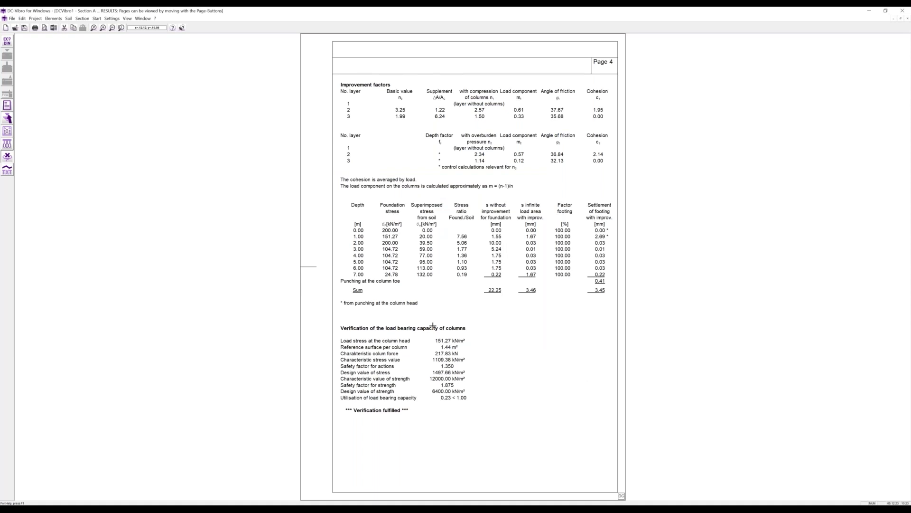
Examine the result pages for the layered section, the punching settlements at column head and toe, and the column capacity verification
{"action": "key", "text": "Page_Down"}
{"action": "key", "text": "Page_Up"}
{"action": "key", "text": "Page_Up"}
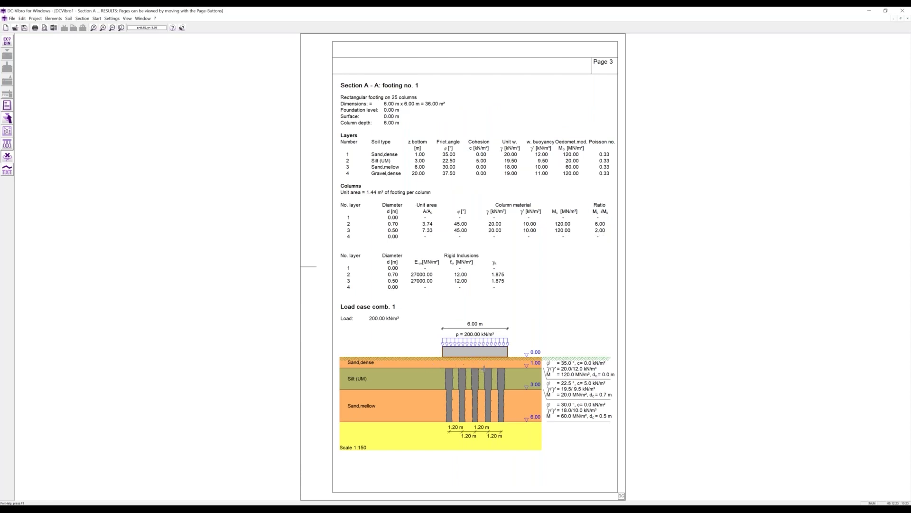
{"action": "key", "text": "Page_Down"}
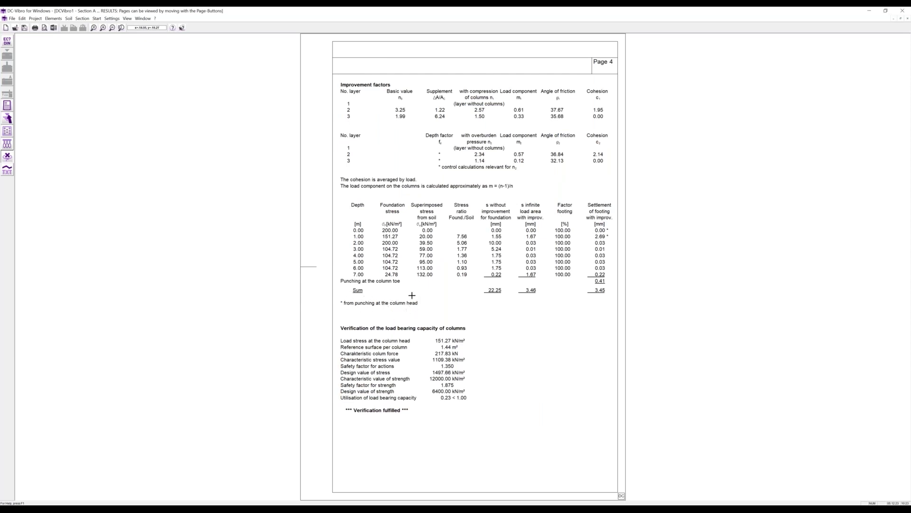
{"action": "key", "text": "Page_Up"}
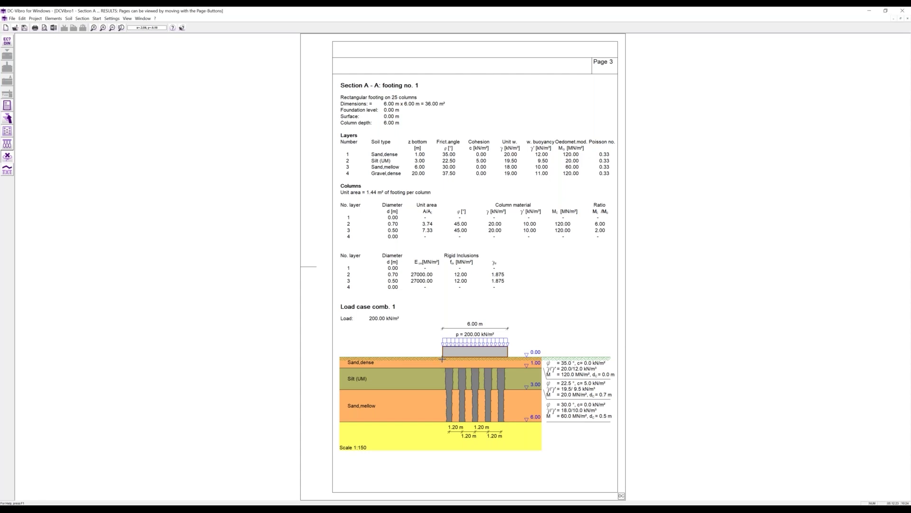
{"action": "key", "text": "Page_Down"}
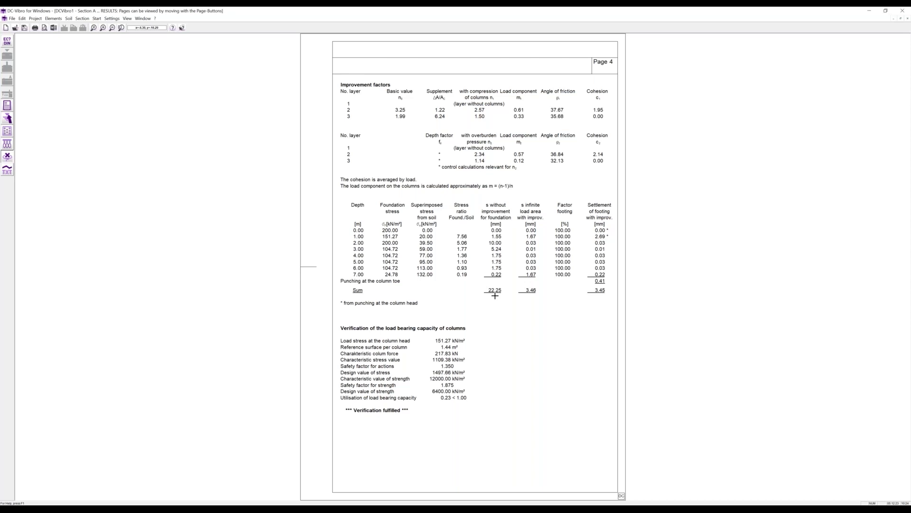
Create a second single footing beside the first in plan, from x = 11 to 15 m and y = 0 to 4 m
{"action": "left_click", "coordinate": [8, 119]}
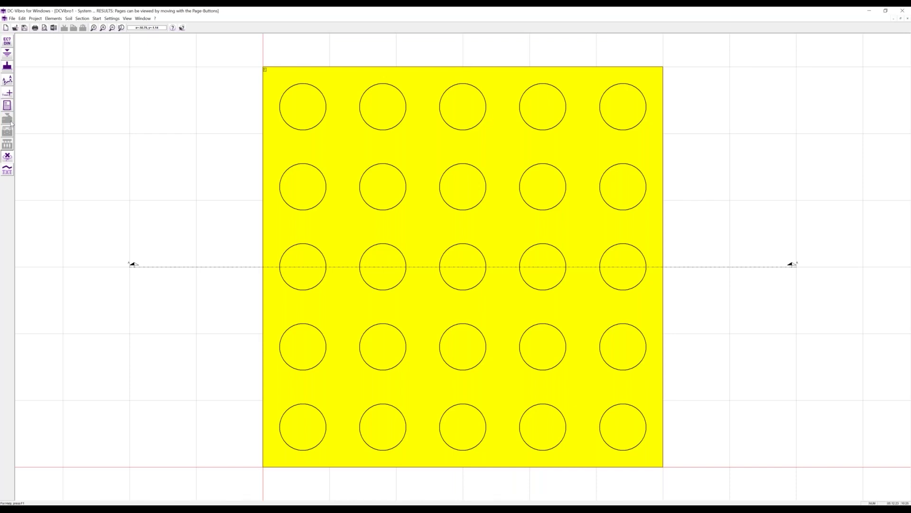
{"action": "left_click", "coordinate": [111, 28]}
{"action": "left_click", "coordinate": [111, 28]}
{"action": "left_click", "coordinate": [111, 28]}
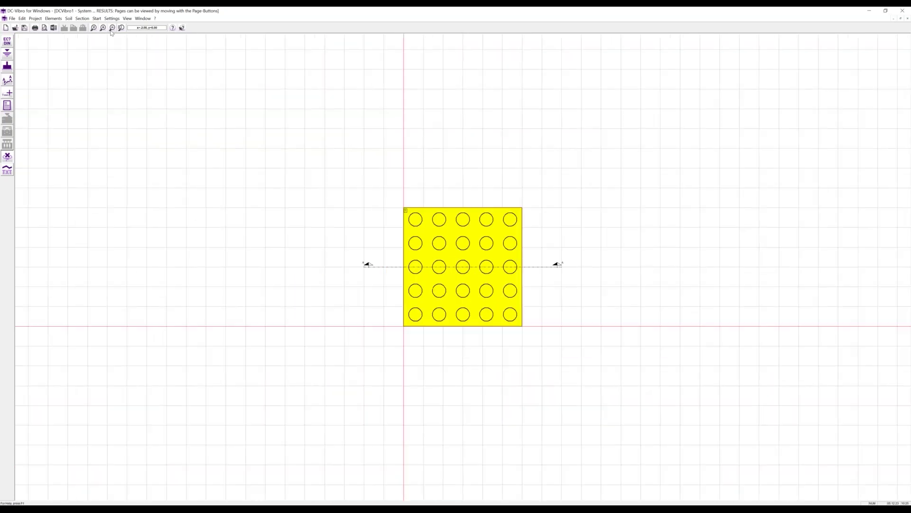
{"action": "left_click", "coordinate": [10, 68]}
{"action": "left_click", "coordinate": [621, 326]}
{"action": "left_click", "coordinate": [700, 326]}
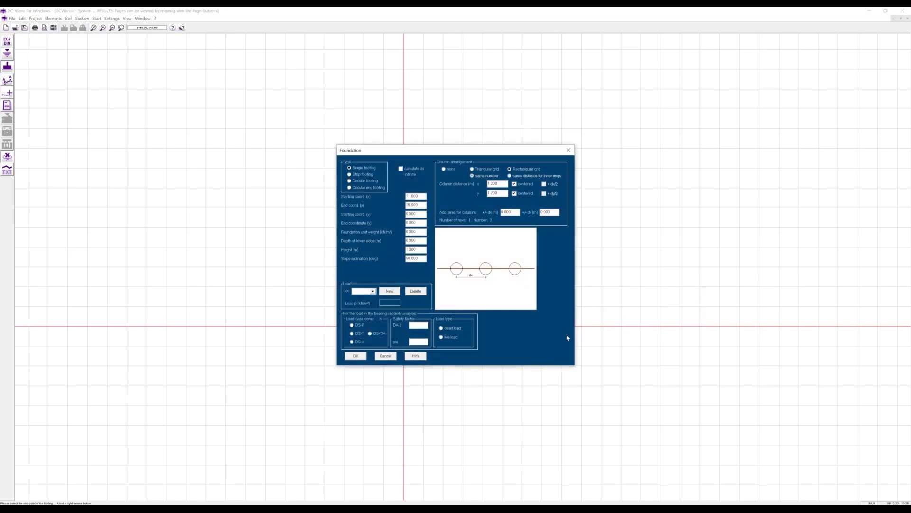
{"action": "double_click", "coordinate": [413, 222]}
{"action": "key", "text": "Tab"}
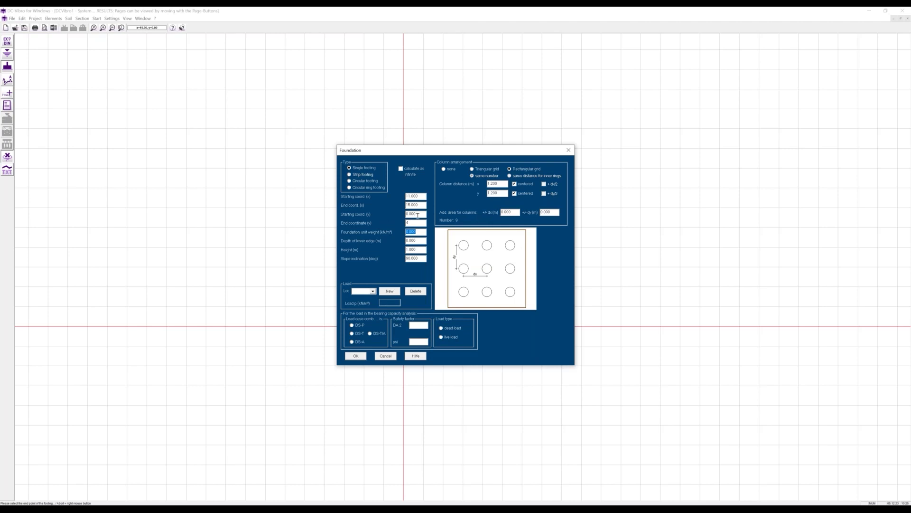
Set the second footing's column distances in x and y to 1 m
{"action": "left_click_drag", "start_coordinate": [503, 183], "coordinate": [474, 185]}
{"action": "type", "text": "2"}
{"action": "left_click_drag", "start_coordinate": [505, 194], "coordinate": [487, 193]}
{"action": "type", "text": "1"}
{"action": "key", "text": "Tab"}
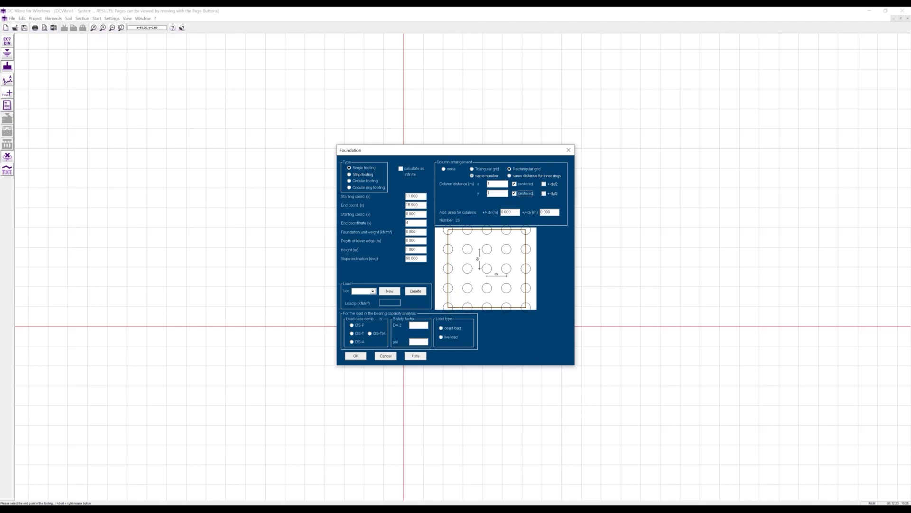
Add a new load to the second footing with load case combination DS-P and accept the foundation
{"action": "left_click", "coordinate": [384, 292]}
{"action": "left_click", "coordinate": [386, 303]}
{"action": "type", "text": "15"}
{"action": "left_click", "coordinate": [357, 326]}
{"action": "left_click", "coordinate": [356, 355]}
Place a horizontal section line through the middle of the second footing, from about x = 9 to 17 m at y = 2 m
{"action": "left_click", "coordinate": [7, 80]}
{"action": "left_click", "coordinate": [583, 286]}
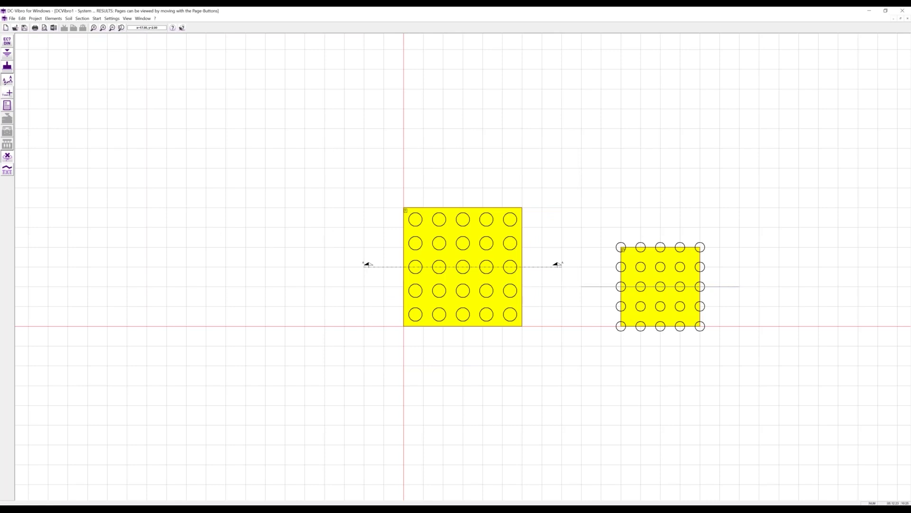
{"action": "left_click", "coordinate": [740, 287]}
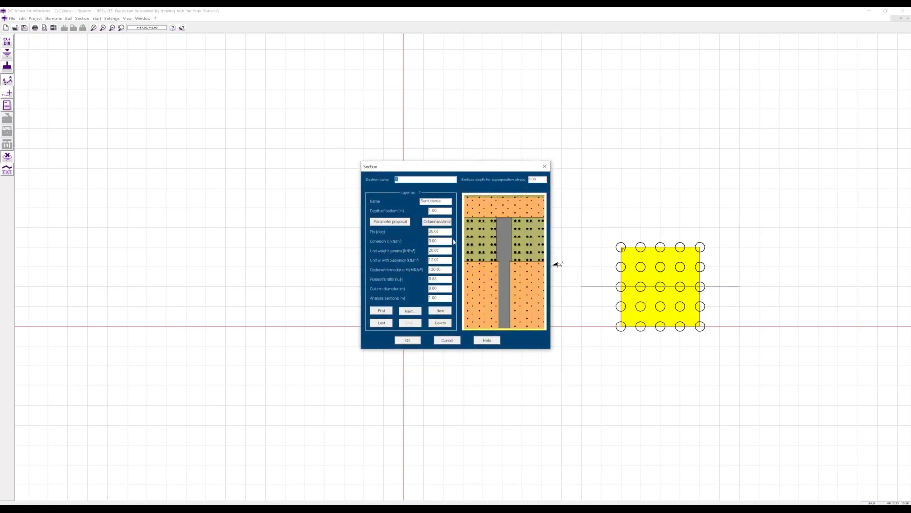
In the new section, set the Silt (UM) layer's bottom depth to 5 m and change its column diameter
{"action": "left_click", "coordinate": [409, 311]}
{"action": "left_click_drag", "start_coordinate": [444, 210], "coordinate": [424, 212]}
{"action": "type", "text": "5"}
{"action": "left_click_drag", "start_coordinate": [436, 288], "coordinate": [428, 281]}
{"action": "type", "text": "0."}
{"action": "left_click", "coordinate": [407, 312]}
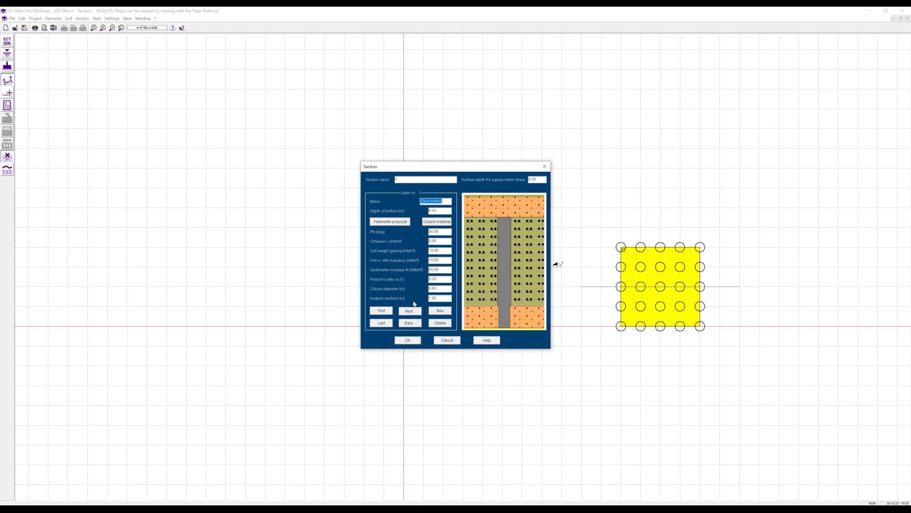
Set the bottom depth of the new section's Sand,mellow layer to 8 m
{"action": "key", "text": "Tab"}
{"action": "type", "text": "8"}
{"action": "left_click", "coordinate": [417, 311]}
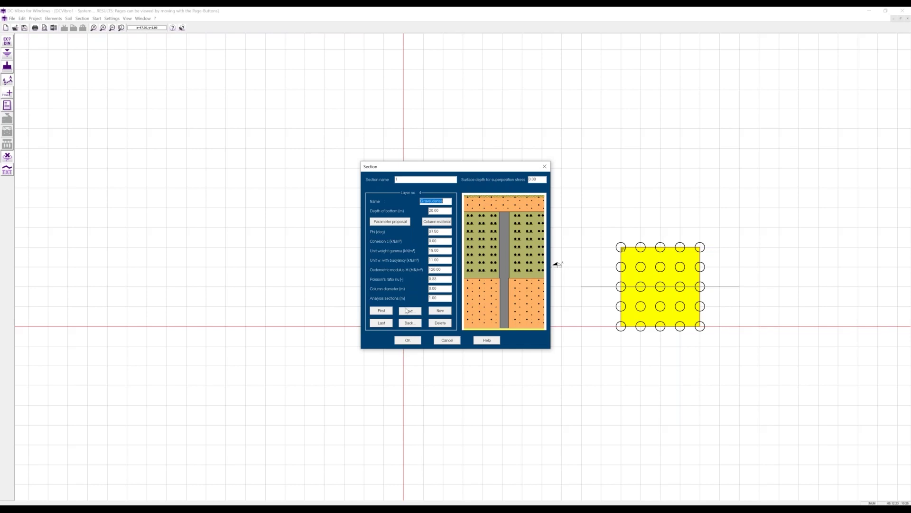
Turn off the rigid inclusion in the column material of the new section's Silt (UM) layer
{"action": "left_click", "coordinate": [390, 312]}
{"action": "left_click", "coordinate": [409, 311]}
{"action": "left_click", "coordinate": [439, 225]}
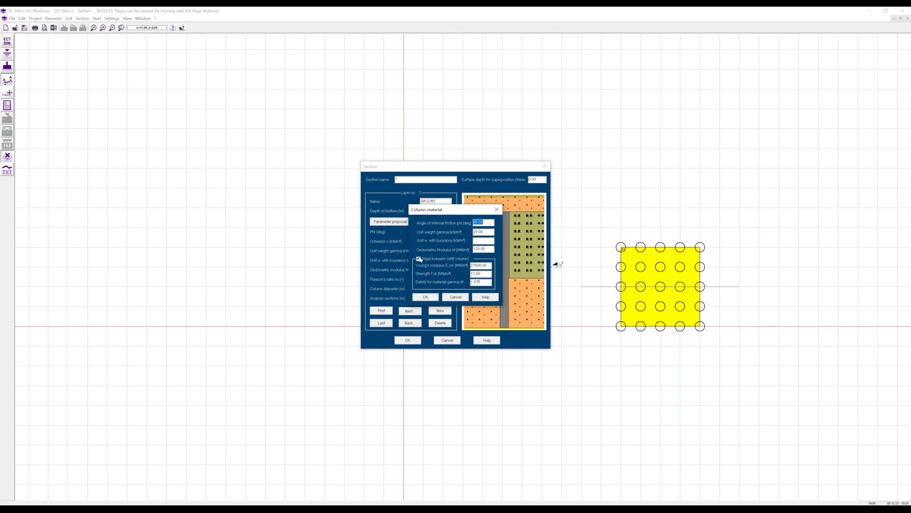
{"action": "left_click", "coordinate": [425, 296]}
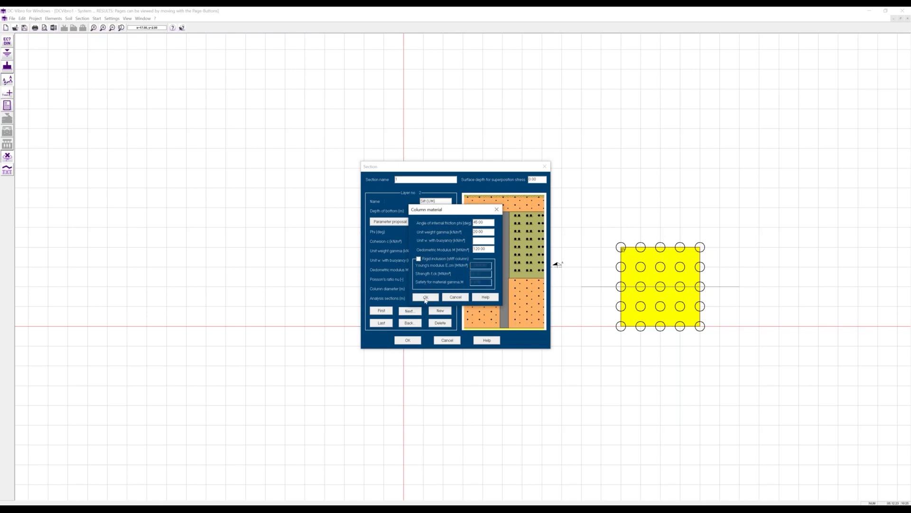
Turn off the rigid inclusion in the column material of the new section's Sand,mellow layer
{"action": "left_click", "coordinate": [414, 310]}
{"action": "left_click", "coordinate": [437, 224]}
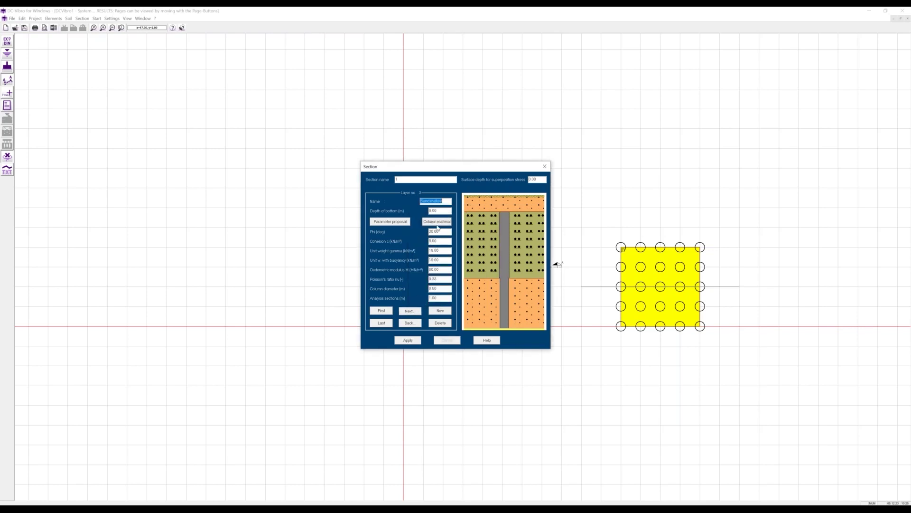
{"action": "left_click", "coordinate": [418, 258]}
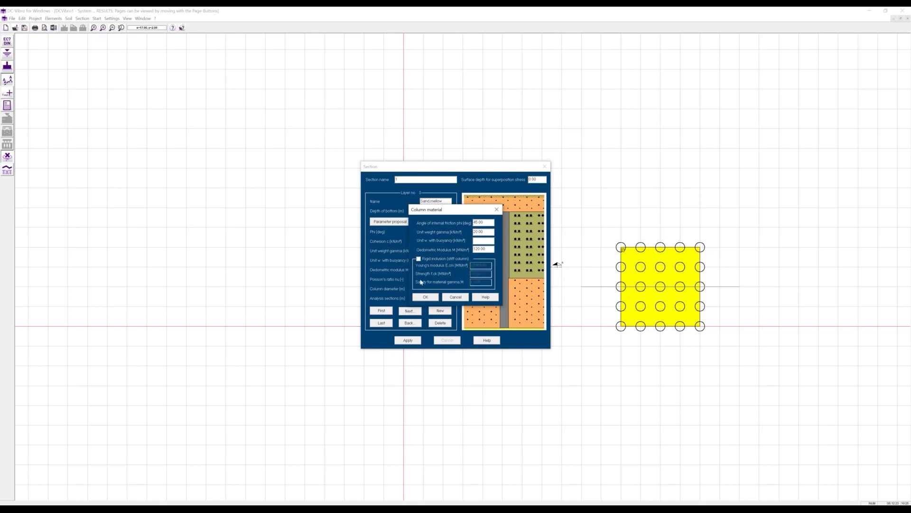
{"action": "left_click", "coordinate": [423, 296]}
Turn off the rigid inclusion in the column material of the new section's Gravel,dense layer
{"action": "left_click", "coordinate": [418, 309]}
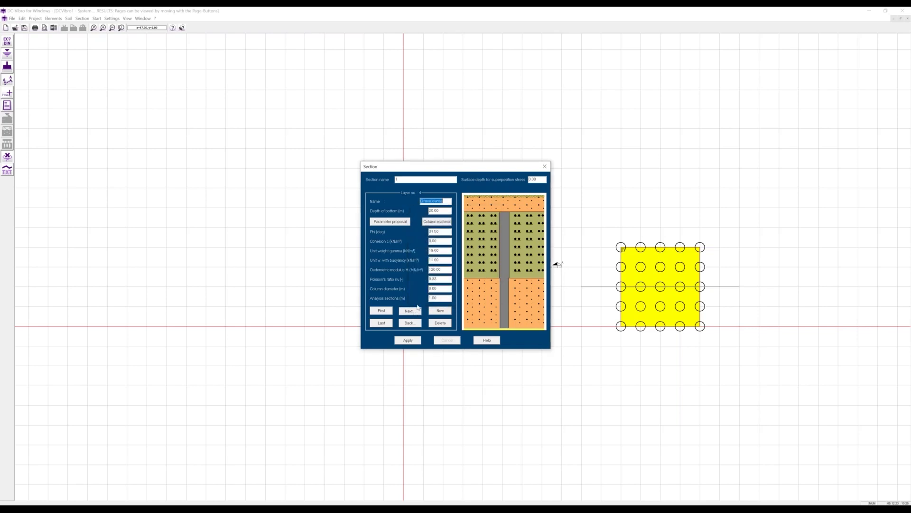
{"action": "left_click", "coordinate": [441, 223]}
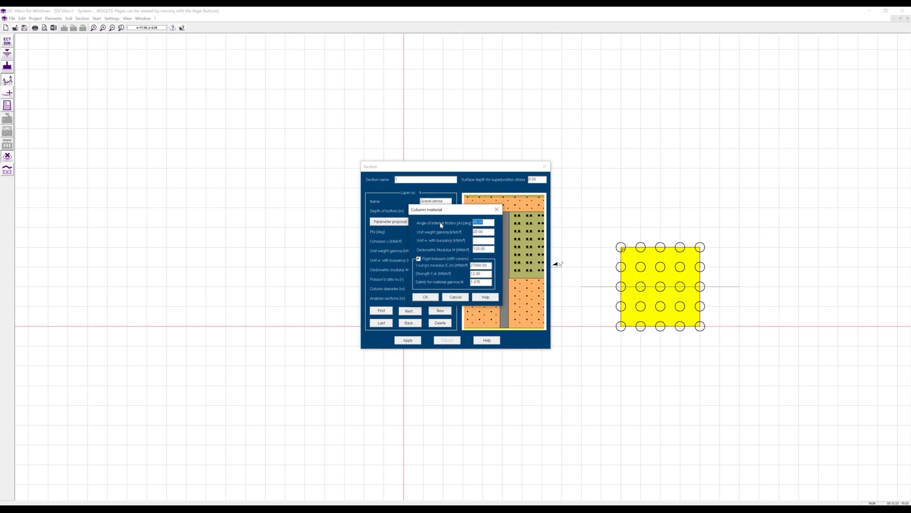
{"action": "left_click", "coordinate": [419, 259]}
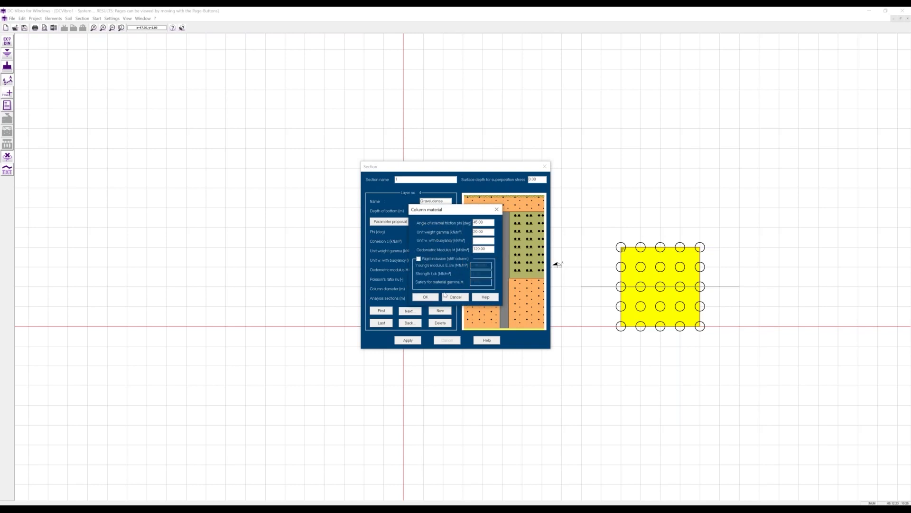
{"action": "left_click", "coordinate": [427, 298]}
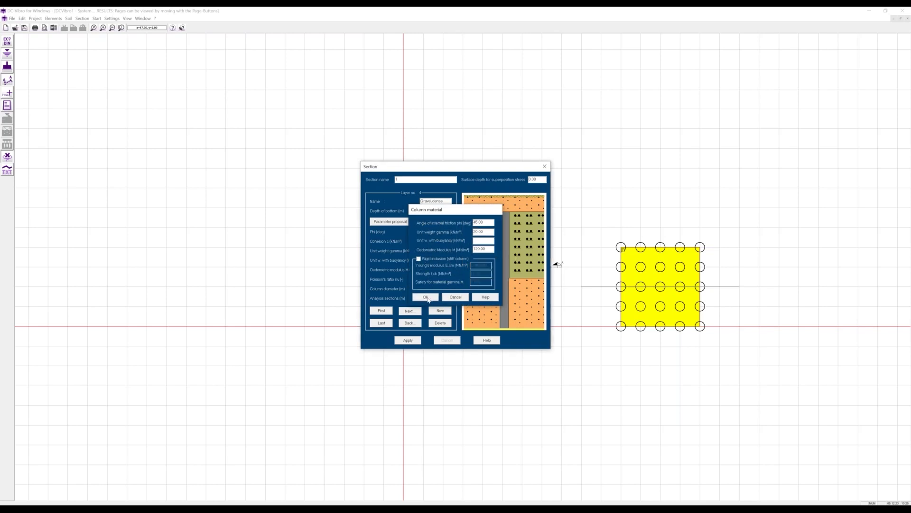
Apply the new section's layer settings and add a second load case of 210 kN/m² with design situation DS-P to the smaller footing
{"action": "left_click", "coordinate": [408, 339]}
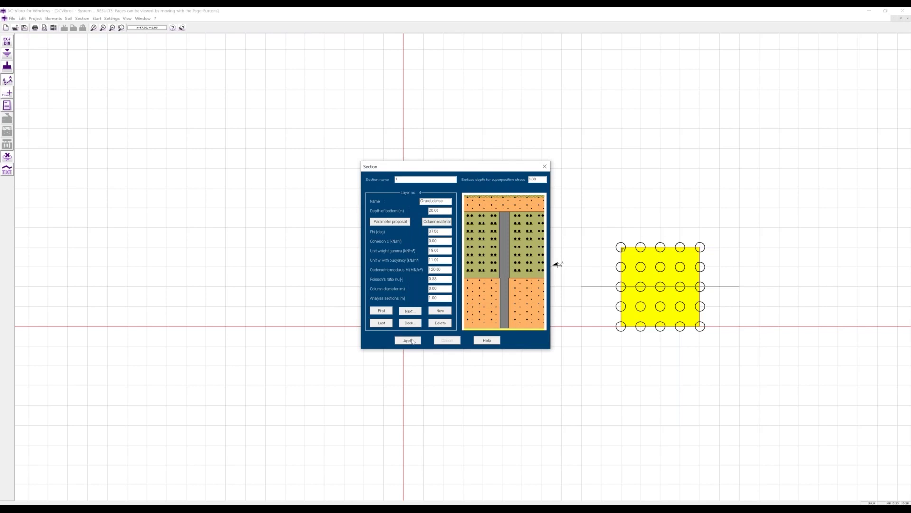
{"action": "double_click", "coordinate": [650, 248]}
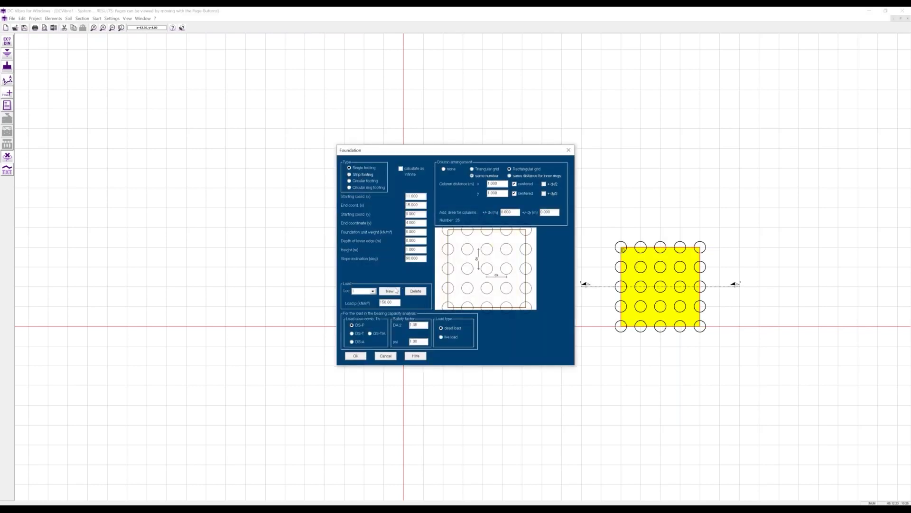
{"action": "left_click", "coordinate": [391, 291]}
{"action": "left_click", "coordinate": [390, 302]}
{"action": "type", "text": "210"}
{"action": "left_click", "coordinate": [357, 326]}
{"action": "left_click", "coordinate": [358, 359]}
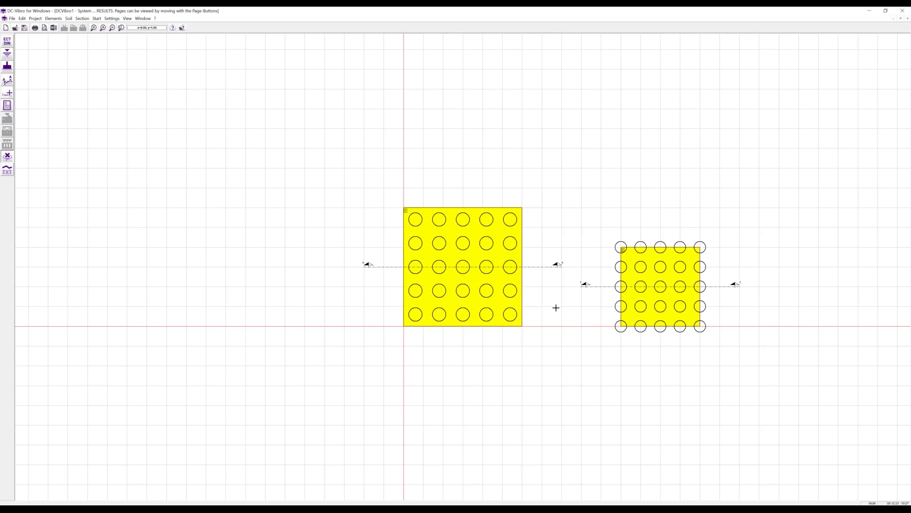
Examine the result pages for both footings, covering layers, improvement factors, settlements and bearing capacity for load cases 1 and 2 of footing no. 2
{"action": "key", "text": "Page_Down"}
{"action": "key", "text": "Page_Down"}
{"action": "key", "text": "Page_Down"}
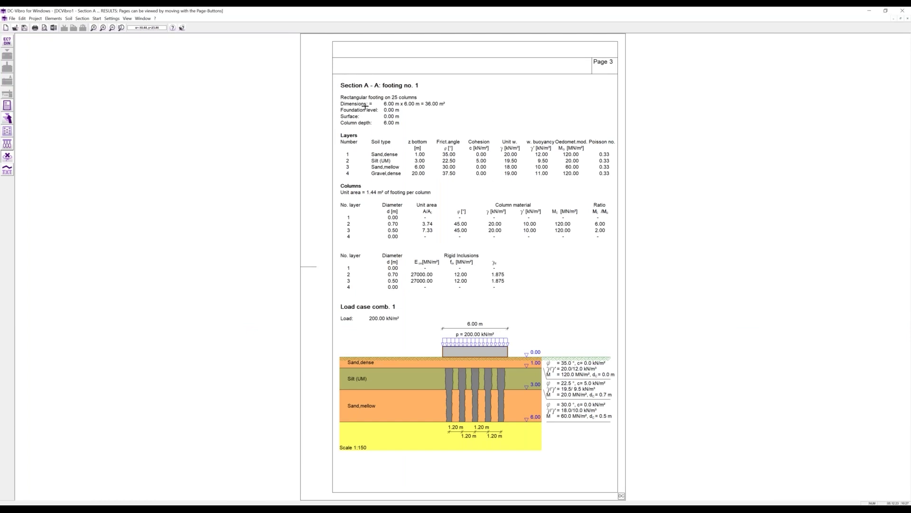
{"action": "key", "text": "Page_Down"}
{"action": "key", "text": "Page_Down"}
{"action": "key", "text": "Page_Down"}
{"action": "key", "text": "Page_Down"}
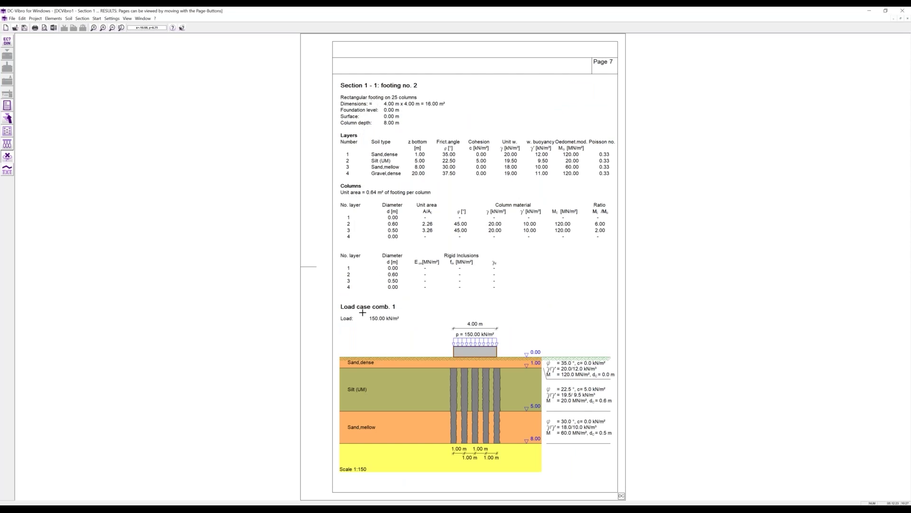
{"action": "key", "text": "Page_Down"}
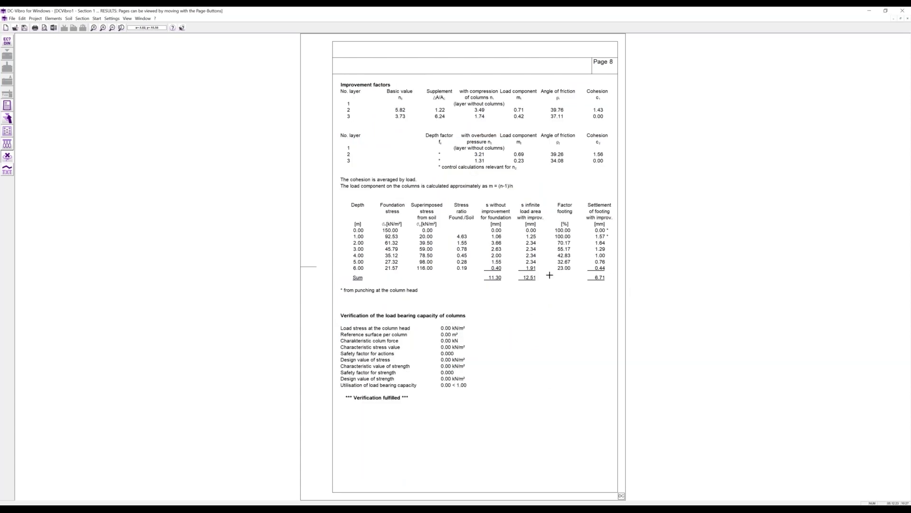
{"action": "key", "text": "Page_Down"}
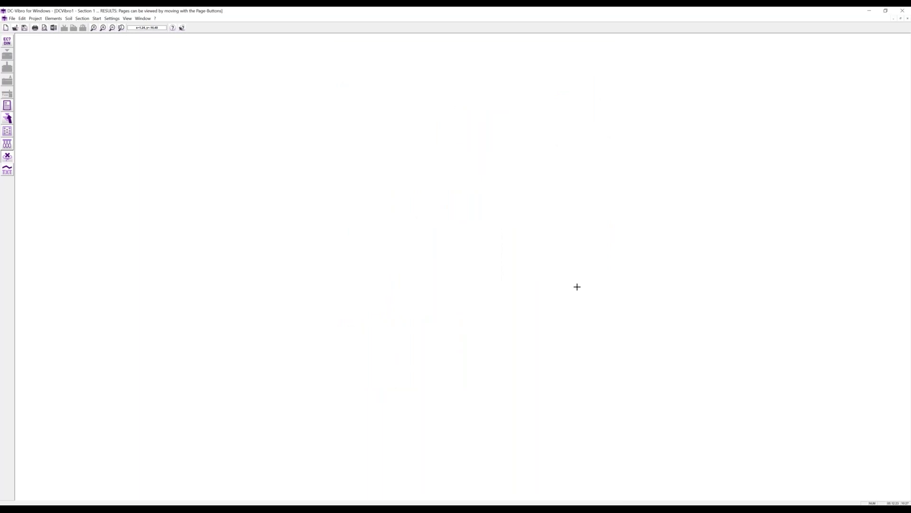
{"action": "key", "text": "Page_Down"}
{"action": "key", "text": "Page_Down"}
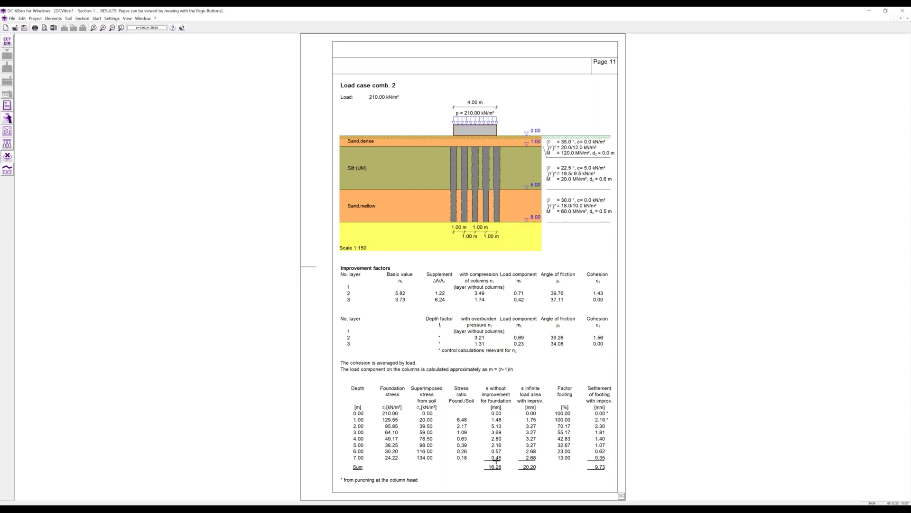
{"action": "key", "text": "Page_Down"}
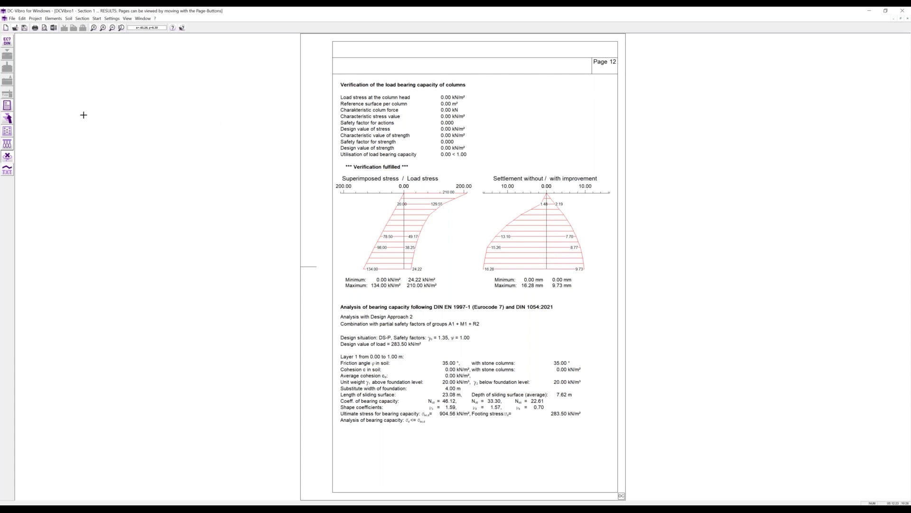
Return to the plan view and query the settlement with improvement for load case 1 at points on both footings
{"action": "left_click", "coordinate": [9, 117]}
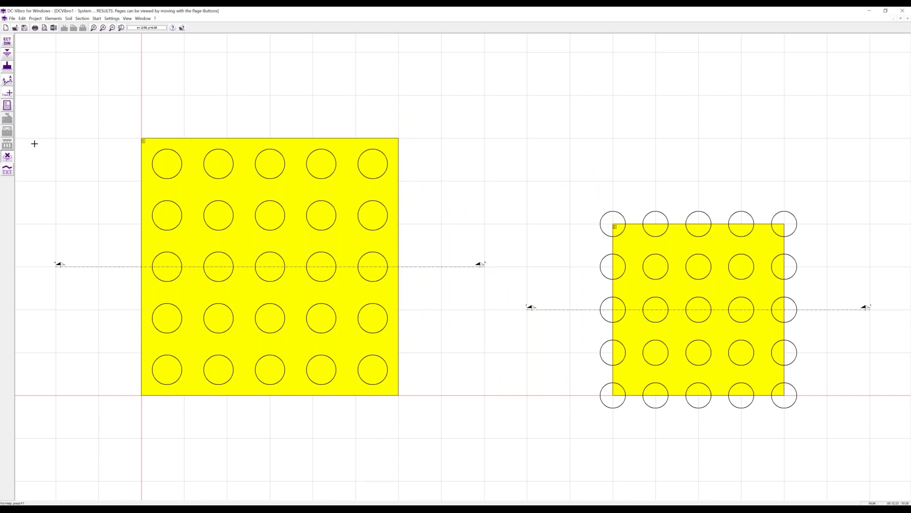
{"action": "left_click", "coordinate": [8, 93]}
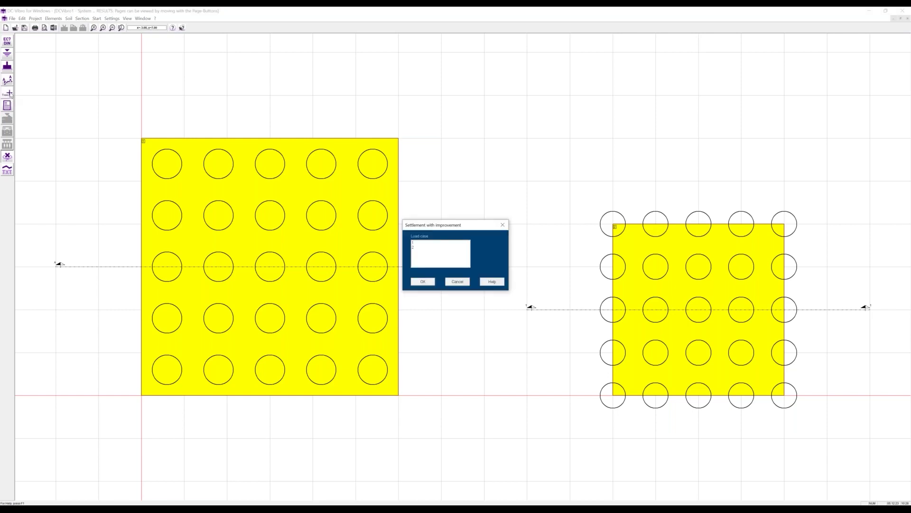
{"action": "left_click", "coordinate": [416, 243]}
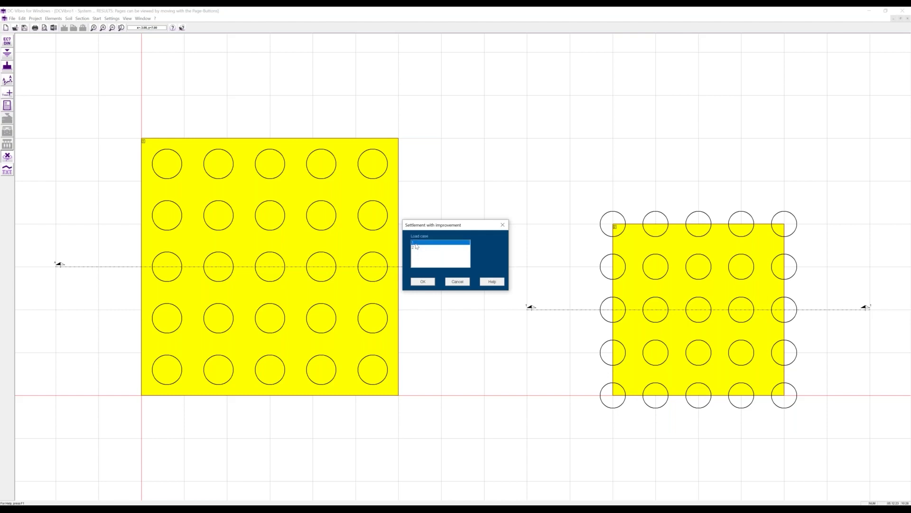
{"action": "left_click", "coordinate": [419, 281]}
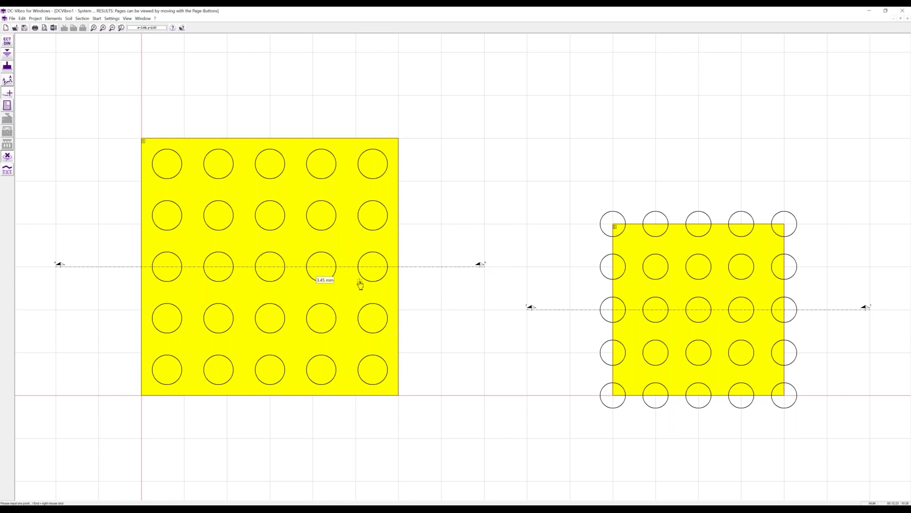
{"action": "mouse_move", "coordinate": [676, 313]}
{"action": "right_click", "coordinate": [676, 306]}
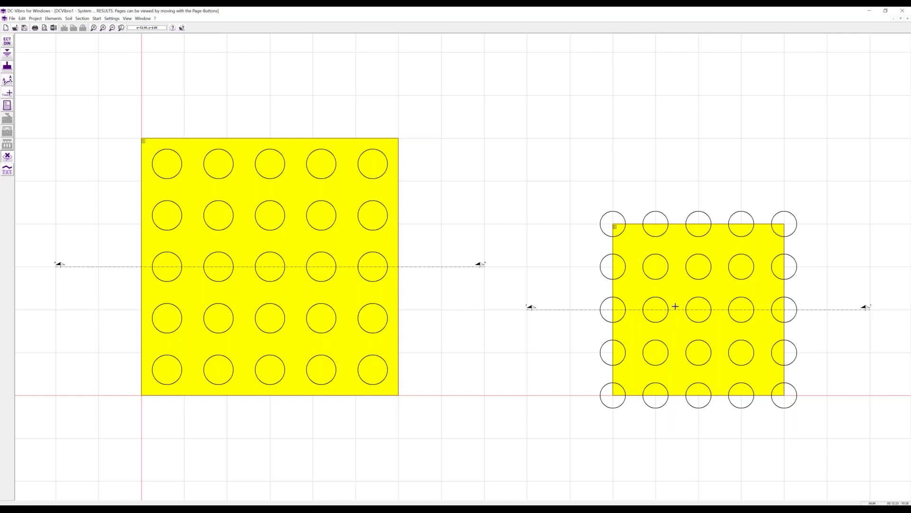